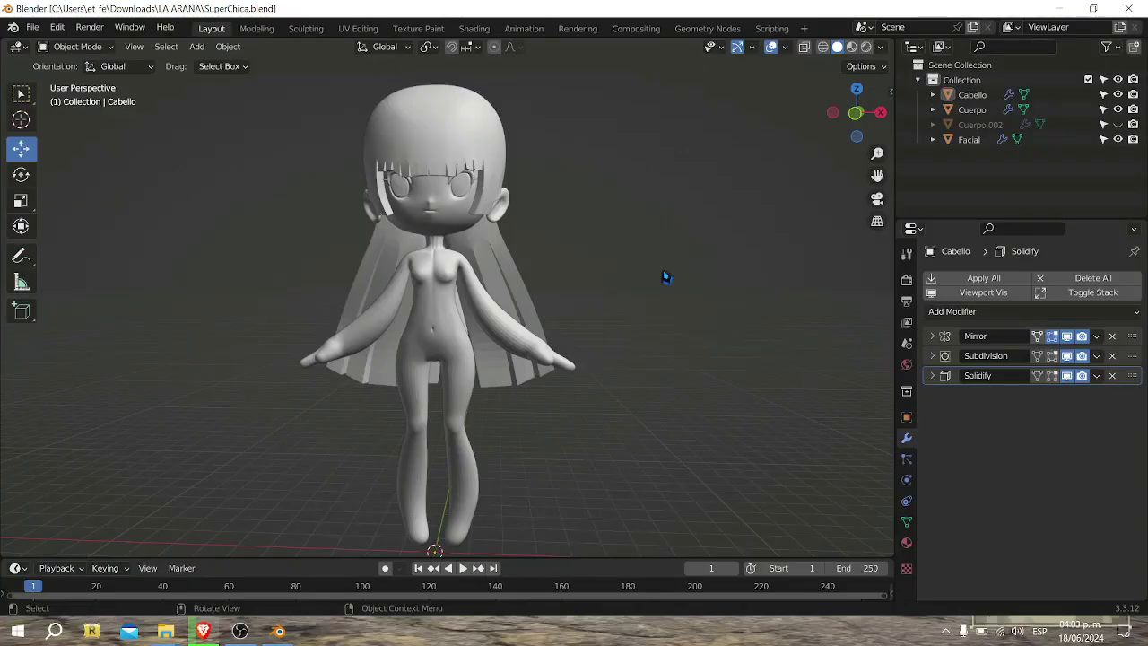
Add the house spider reference image in front view, scaled up and moved behind the character
{"action": "key", "text": "KP_1"}
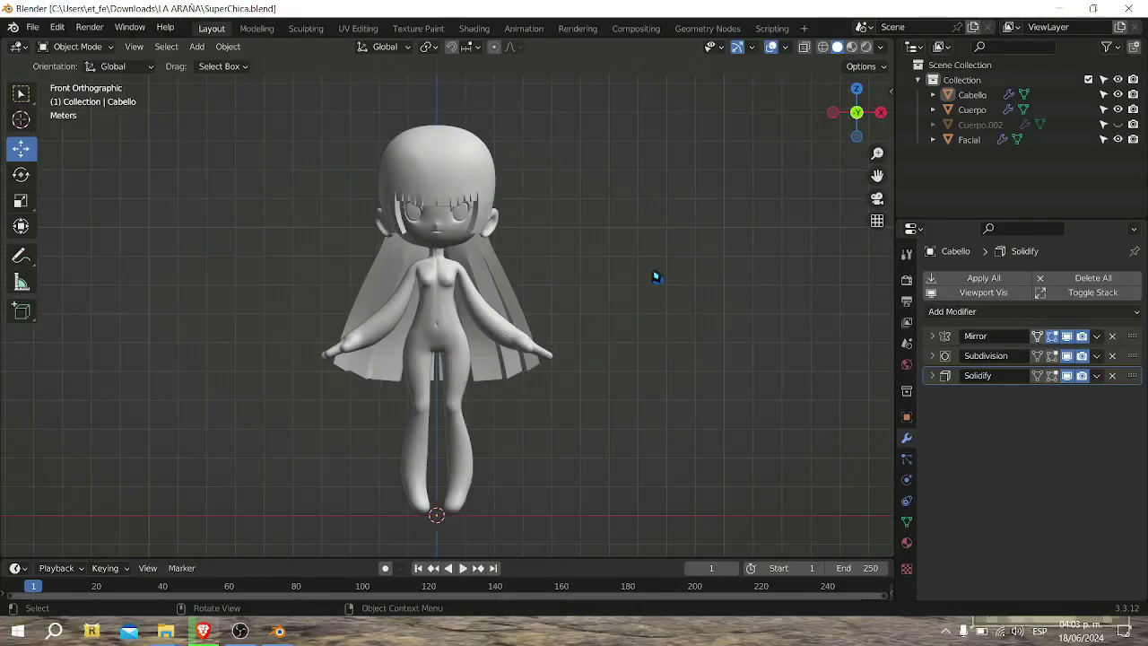
{"action": "key", "text": "shift+a"}
{"action": "left_click", "coordinate": [697, 391]}
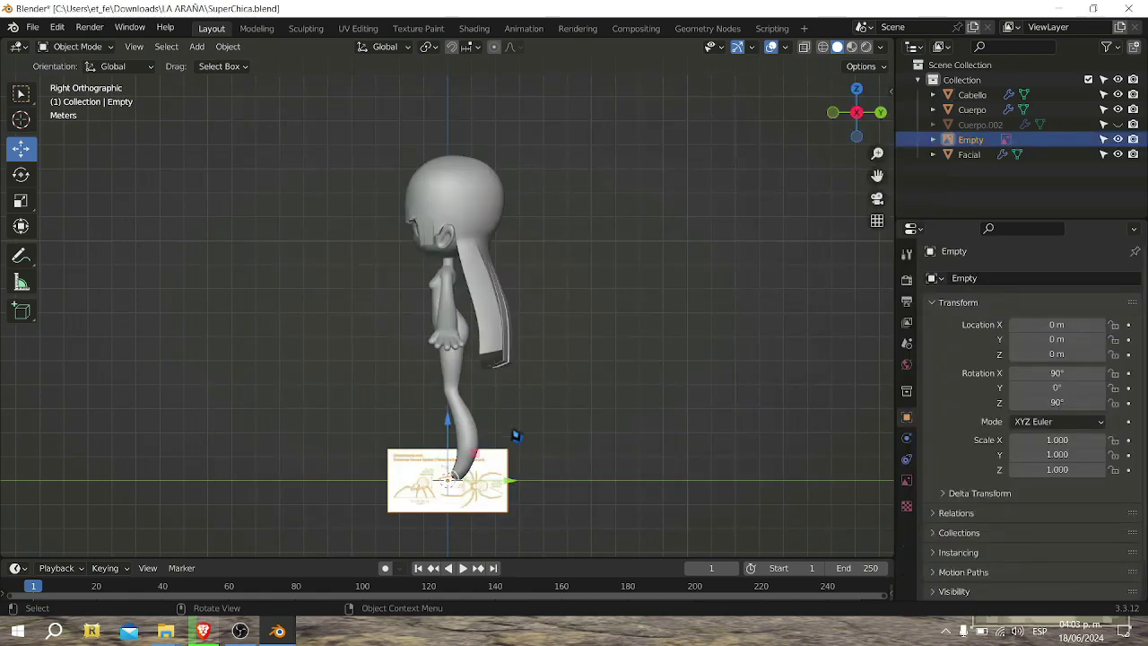
{"action": "key", "text": "s"}
{"action": "left_click", "coordinate": [736, 266]}
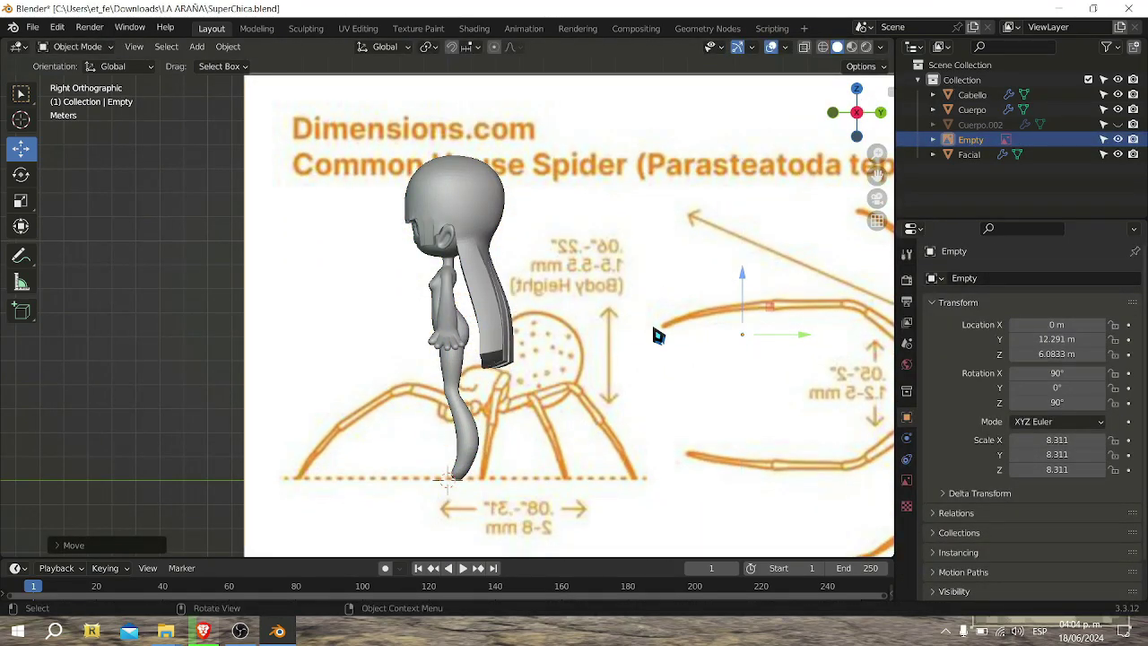
{"action": "left_click_drag", "start_coordinate": [656, 333], "coordinate": [744, 278]}
{"action": "key", "text": "KP_1"}
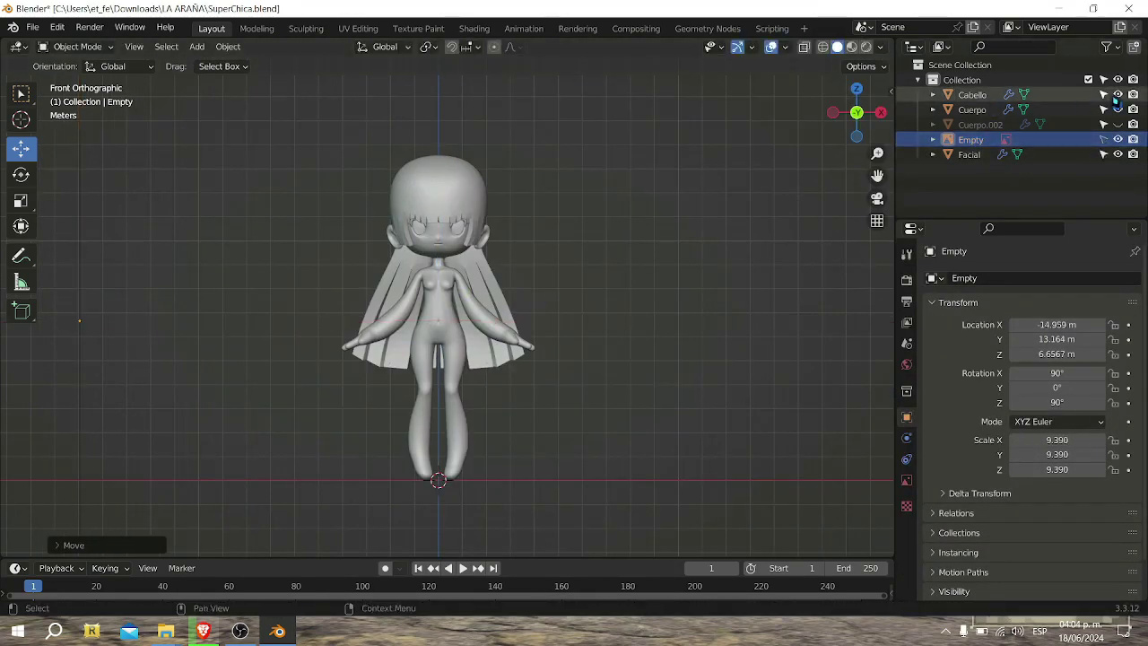
Delete the Cuerpo.002 copy and hide the character meshes
{"action": "right_click", "coordinate": [978, 125]}
{"action": "left_click", "coordinate": [897, 146]}
{"action": "key", "text": "KP_3"}
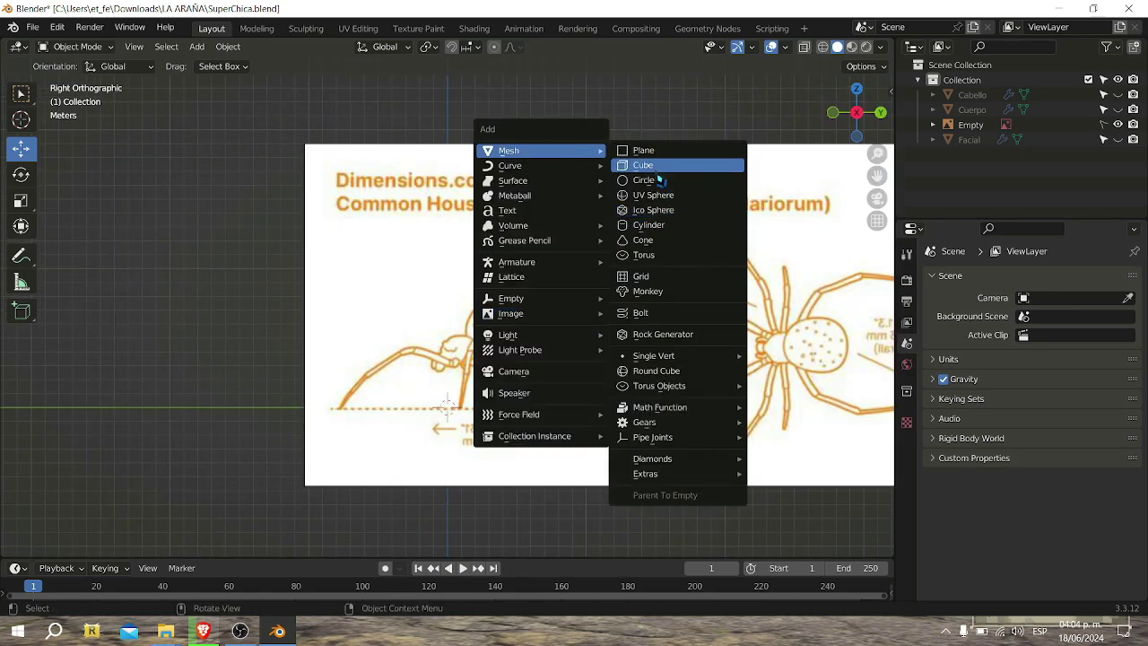
Add a cube, enter Edit Mode and give it a Mirror modifier, checking front and side views
{"action": "left_click", "coordinate": [656, 165]}
{"action": "left_click", "coordinate": [906, 437]}
{"action": "left_click", "coordinate": [1032, 279]}
{"action": "key", "text": "Tab"}
{"action": "key", "text": "KP_1"}
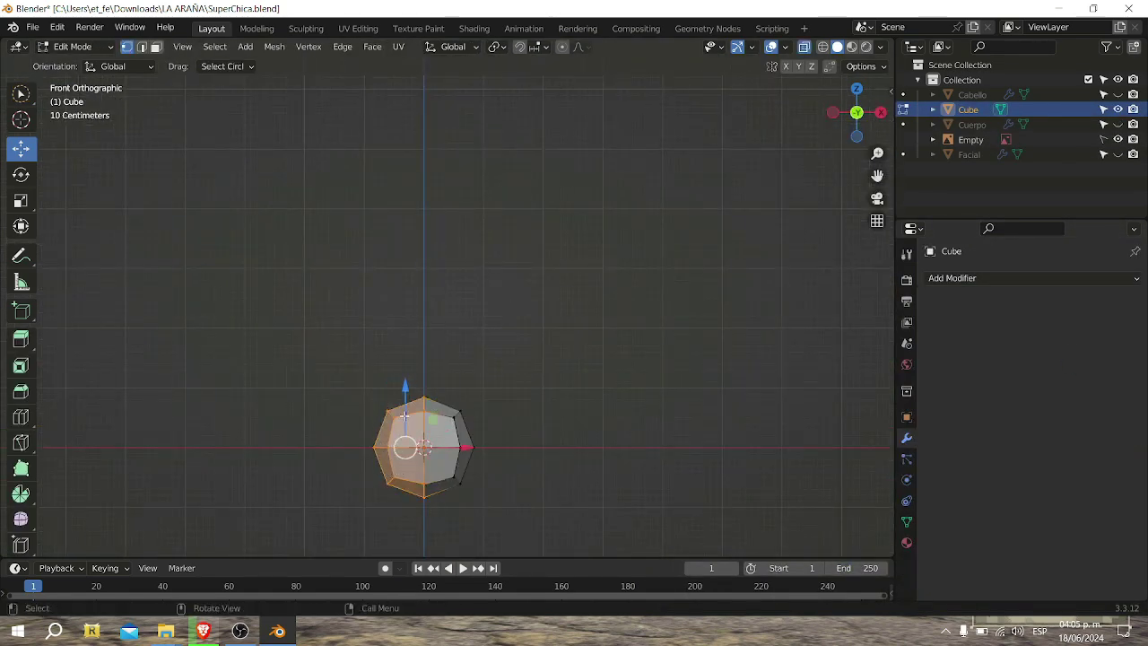
{"action": "left_click", "coordinate": [932, 336]}
{"action": "key", "text": "KP_3"}
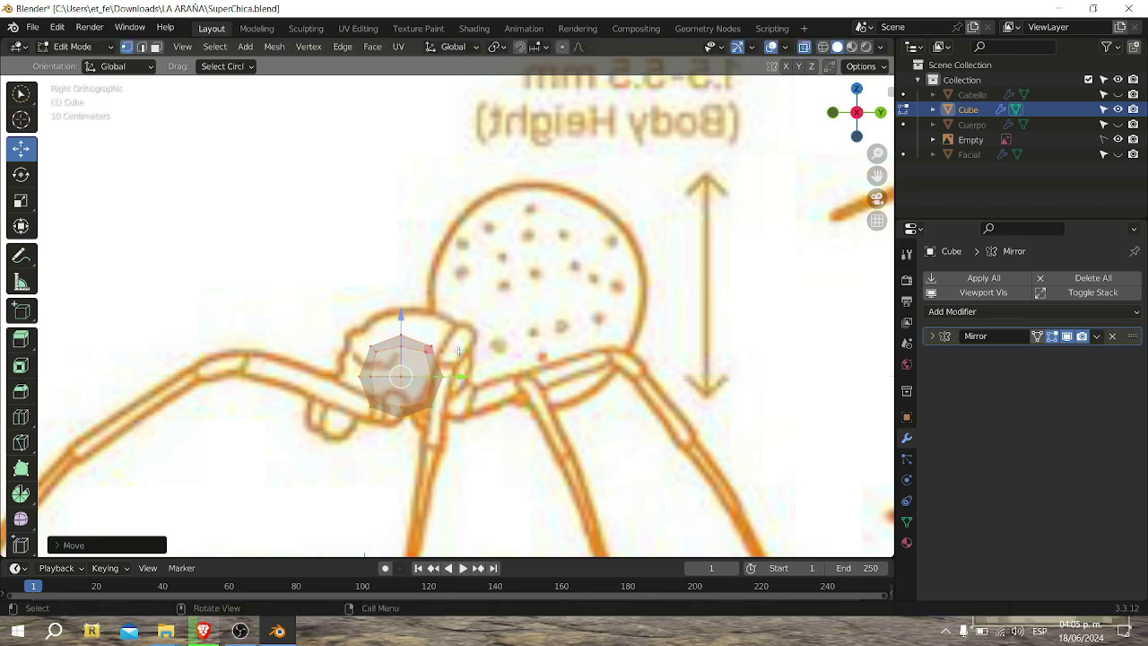
{"action": "key", "text": "KP_1"}
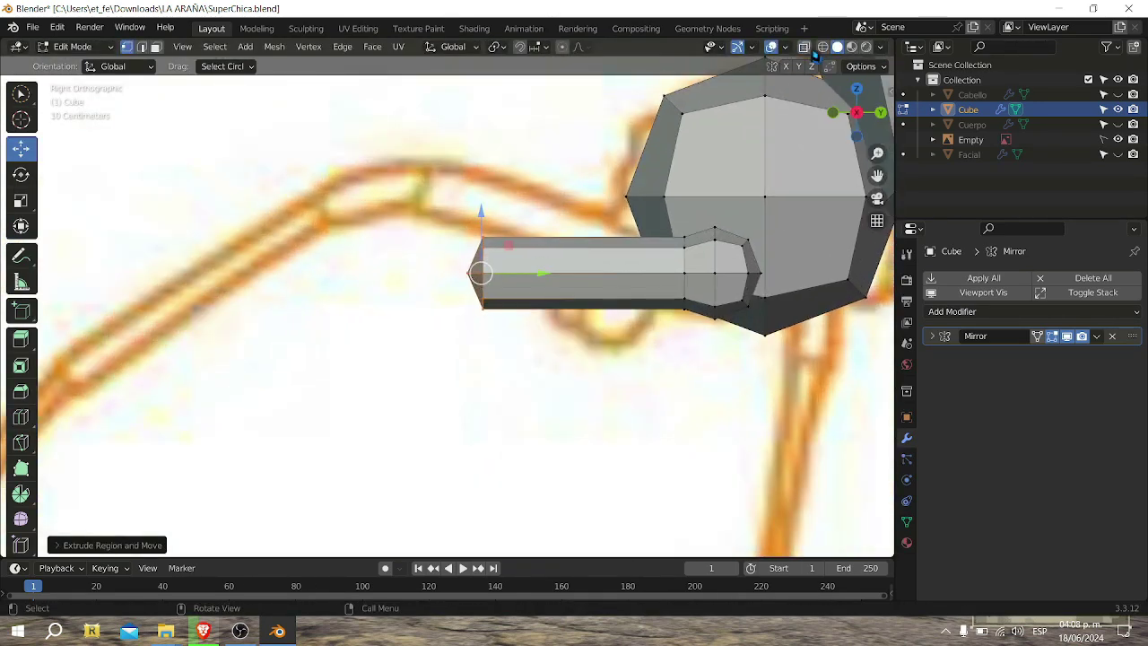
With X-ray on, pull the leg end vertices up and outward to form the jointed legs
{"action": "left_click", "coordinate": [810, 50]}
{"action": "left_click_drag", "start_coordinate": [482, 274], "coordinate": [453, 197]}
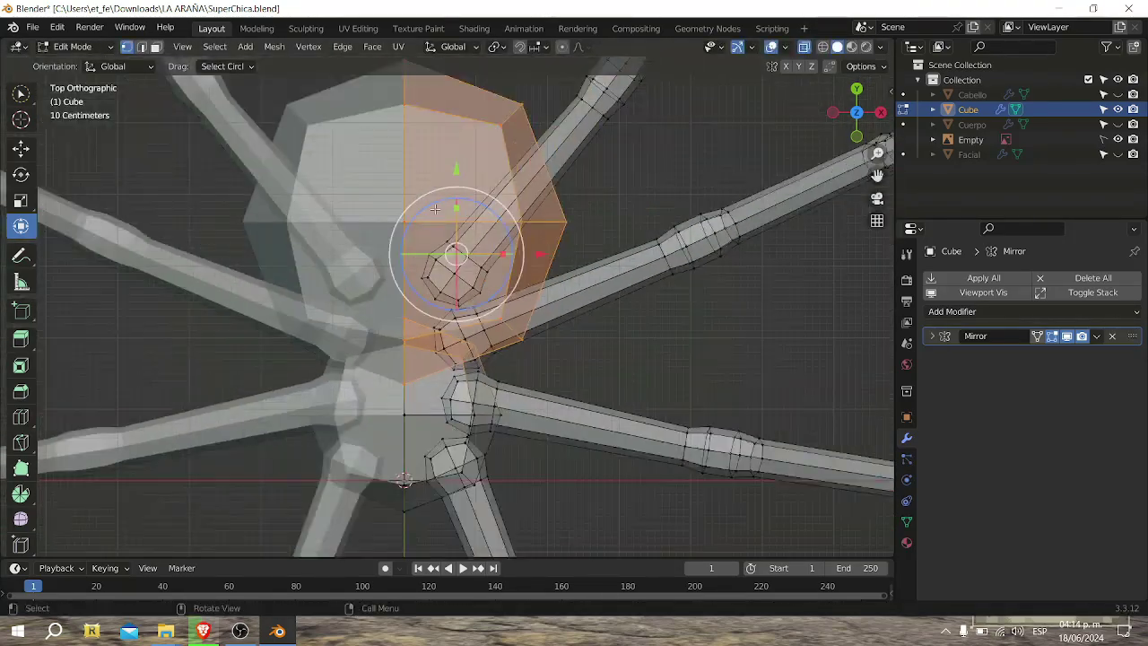
{"action": "mouse_move", "coordinate": [541, 502]}
{"action": "middle_mouse_down"}
{"action": "mouse_move", "coordinate": [541, 404]}
{"action": "mouse_move", "coordinate": [812, 54]}
{"action": "middle_mouse_up"}
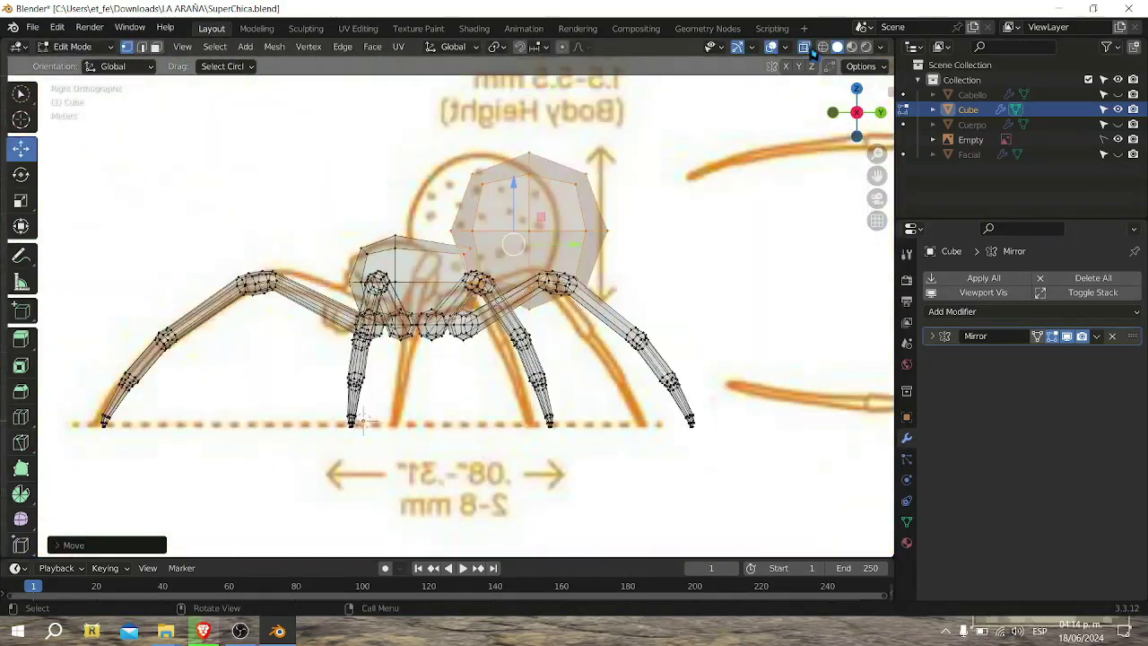
Turn off X-ray and delete the spider reference image
{"action": "left_click", "coordinate": [804, 46]}
{"action": "scroll", "coordinate": [224, 154], "scroll_direction": "up", "scroll_amount": 2}
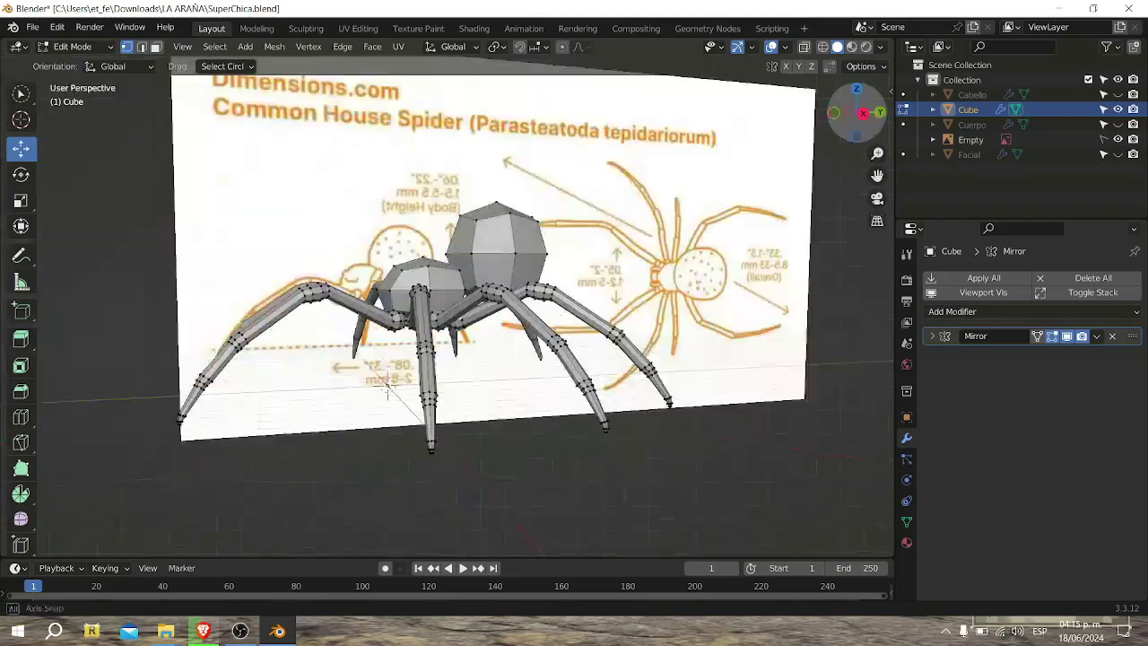
{"action": "right_click", "coordinate": [971, 139]}
{"action": "left_click", "coordinate": [933, 138]}
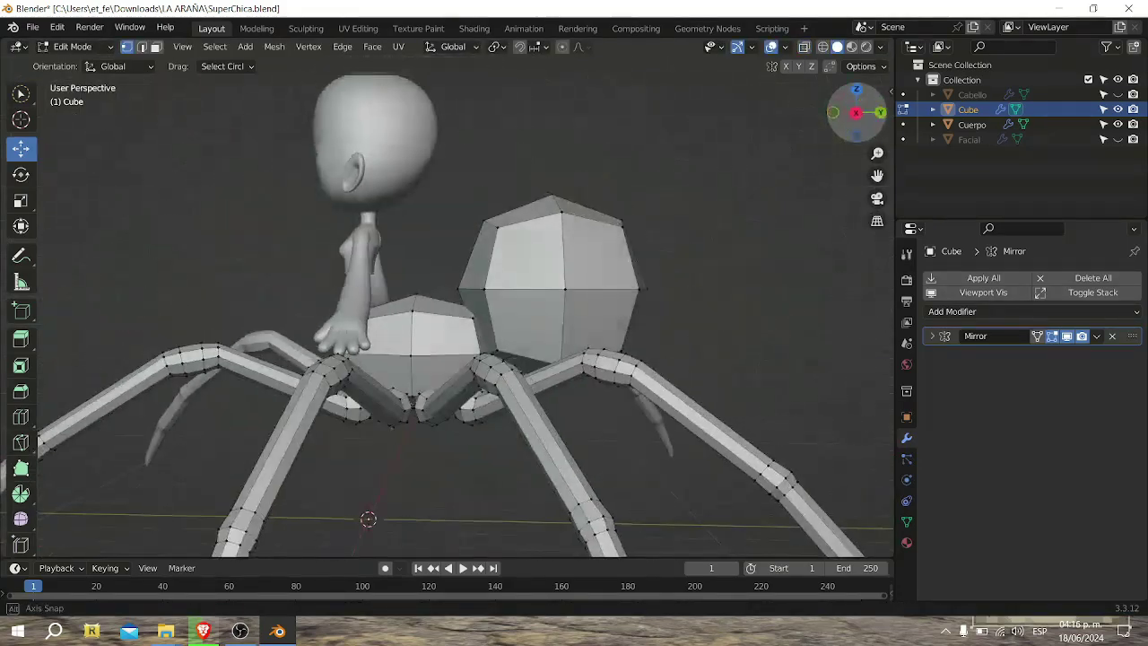
Scale up the whole spider abdomen from the side view
{"action": "middle_click_drag", "start_coordinate": [519, 298], "coordinate": [519, 298], "text": "alt"}
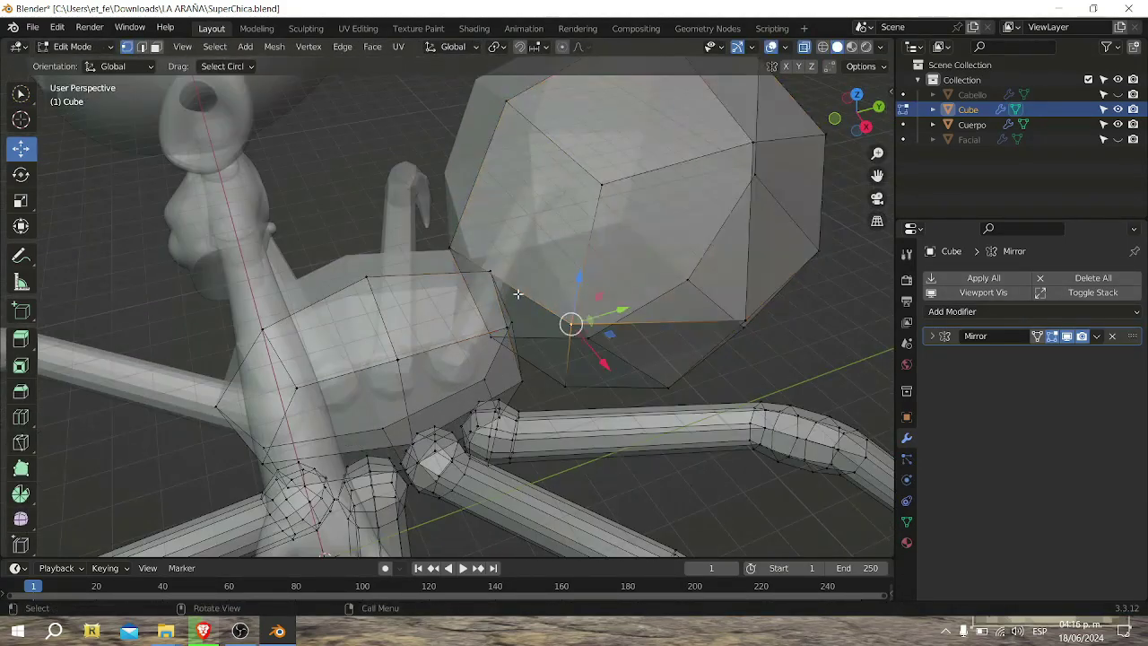
{"action": "middle_click_drag", "start_coordinate": [828, 169], "coordinate": [538, 224], "text": "alt"}
{"action": "scroll", "coordinate": [496, 179], "scroll_direction": "up", "scroll_amount": 3}
{"action": "scroll", "coordinate": [496, 180], "scroll_direction": "down", "scroll_amount": 4}
{"action": "scroll", "coordinate": [299, 232], "scroll_direction": "up", "scroll_amount": 3}
{"action": "scroll", "coordinate": [334, 323], "scroll_direction": "down", "scroll_amount": 4}
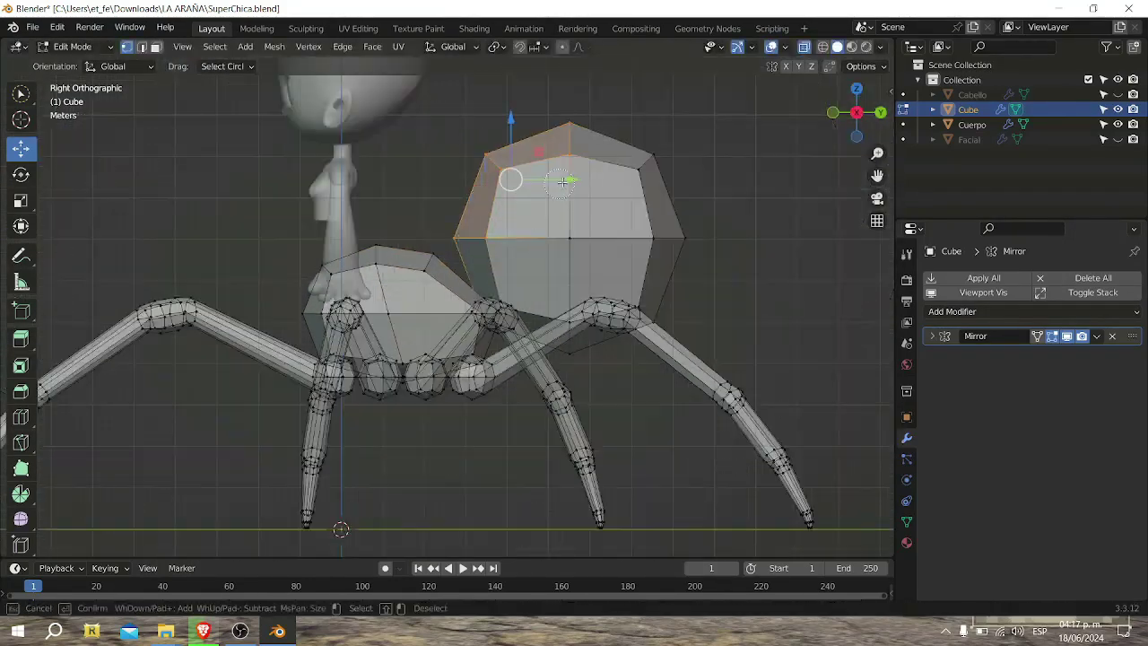
{"action": "scroll", "coordinate": [539, 206], "scroll_direction": "up", "scroll_amount": 3}
{"action": "scroll", "coordinate": [538, 207], "scroll_direction": "up", "scroll_amount": 3}
{"action": "scroll", "coordinate": [520, 224], "scroll_direction": "down", "scroll_amount": 5}
{"action": "key", "text": "s"}
{"action": "left_click", "coordinate": [521, 205]}
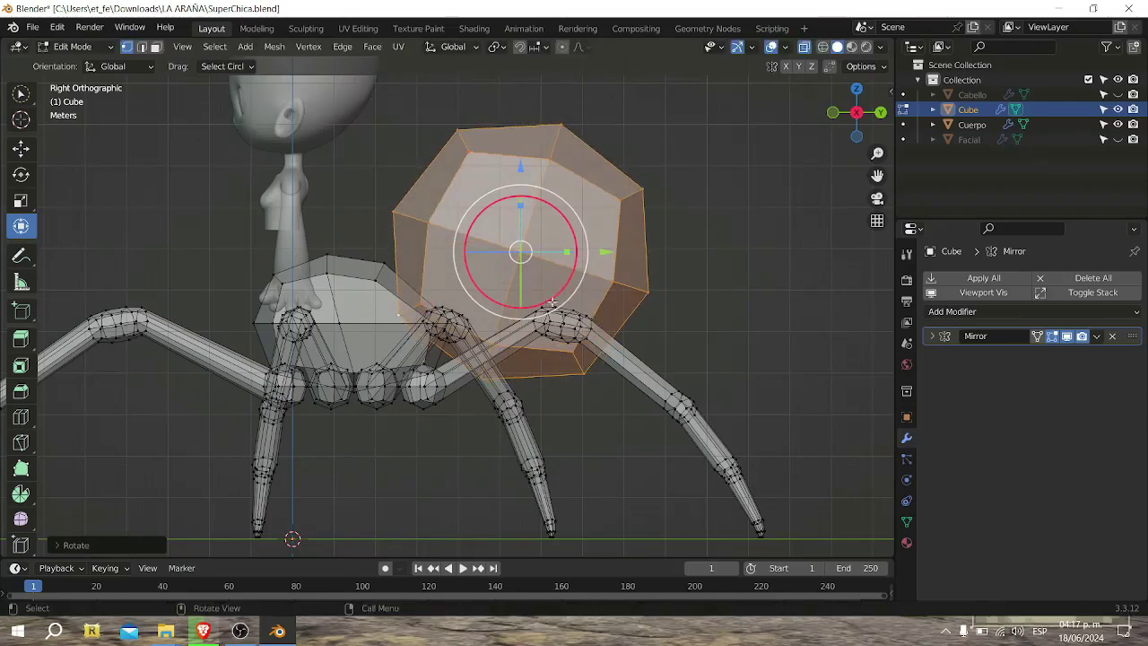
Reposition a front face of the spider body
{"action": "middle_click_drag", "start_coordinate": [532, 255], "coordinate": [628, 269]}
{"action": "left_click", "coordinate": [379, 328]}
{"action": "scroll", "coordinate": [697, 249], "scroll_direction": "up", "scroll_amount": 3}
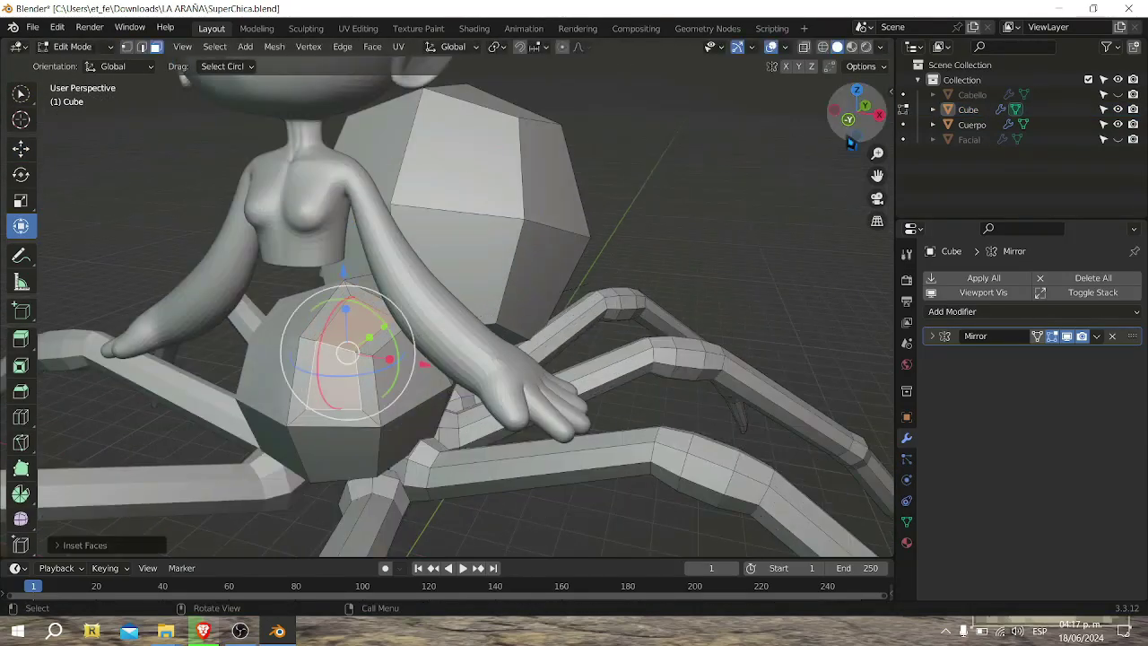
{"action": "middle_click_drag", "start_coordinate": [697, 248], "coordinate": [628, 251], "text": "alt"}
{"action": "middle_click_drag", "start_coordinate": [419, 203], "coordinate": [503, 224]}
Join the spider mesh into the girl's Cuerpo body and preview the smoothed result
{"action": "key", "text": "Tab"}
{"action": "scroll", "coordinate": [467, 216], "scroll_direction": "down", "scroll_amount": 4}
{"action": "key", "text": "Delete"}
{"action": "left_click", "coordinate": [469, 290]}
{"action": "key", "text": "Tab"}
{"action": "scroll", "coordinate": [502, 287], "scroll_direction": "up", "scroll_amount": 3}
{"action": "scroll", "coordinate": [520, 287], "scroll_direction": "up", "scroll_amount": 2}
{"action": "key", "text": "Tab"}
{"action": "scroll", "coordinate": [533, 283], "scroll_direction": "down", "scroll_amount": 4}
{"action": "middle_click_drag", "start_coordinate": [533, 283], "coordinate": [503, 296]}
{"action": "middle_click_drag", "start_coordinate": [695, 241], "coordinate": [583, 251]}
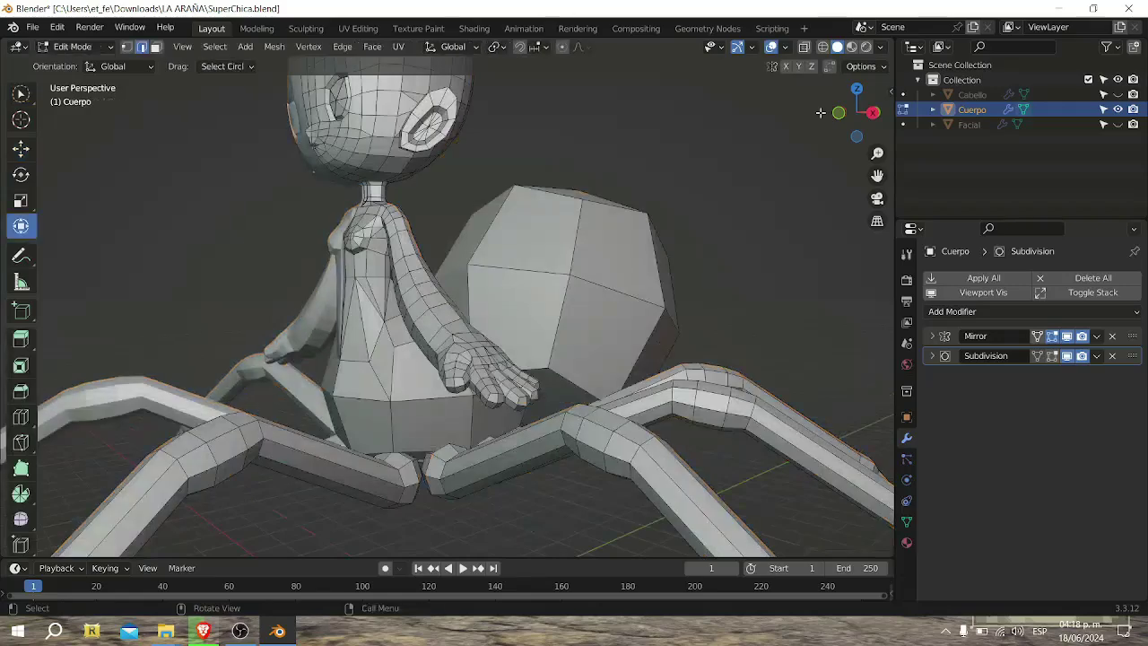
Move a chest vertex of the girl's torso
{"action": "scroll", "coordinate": [247, 239], "scroll_direction": "up", "scroll_amount": 5}
{"action": "left_click", "coordinate": [518, 387]}
{"action": "left_click_drag", "start_coordinate": [853, 141], "coordinate": [835, 125]}
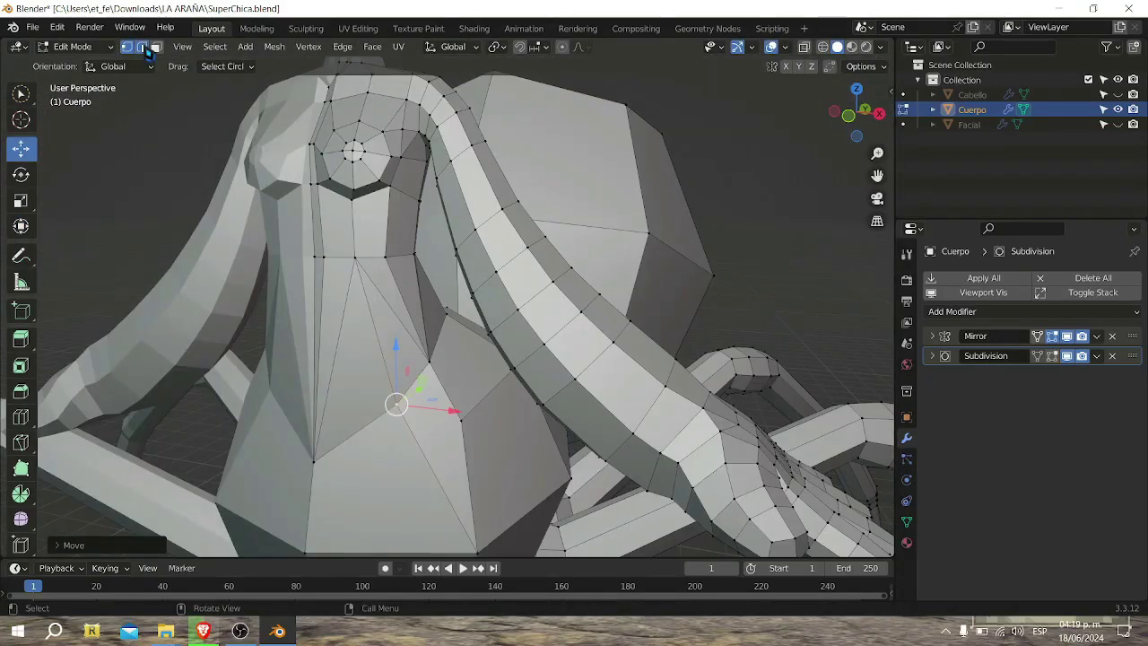
{"action": "left_click", "coordinate": [141, 47]}
{"action": "middle_click_drag", "start_coordinate": [233, 224], "coordinate": [296, 258]}
{"action": "key", "text": "1"}
{"action": "key", "text": "KP_3"}
Select and move another chest vertex, checking side and front views with X-ray
{"action": "key", "text": "alt+z"}
{"action": "scroll", "coordinate": [357, 355], "scroll_direction": "up", "scroll_amount": 3}
{"action": "scroll", "coordinate": [357, 356], "scroll_direction": "up", "scroll_amount": 2}
{"action": "key", "text": "KP_1"}
{"action": "key", "text": "alt+z"}
{"action": "scroll", "coordinate": [358, 356], "scroll_direction": "up", "scroll_amount": 3}
{"action": "left_click", "coordinate": [549, 368]}
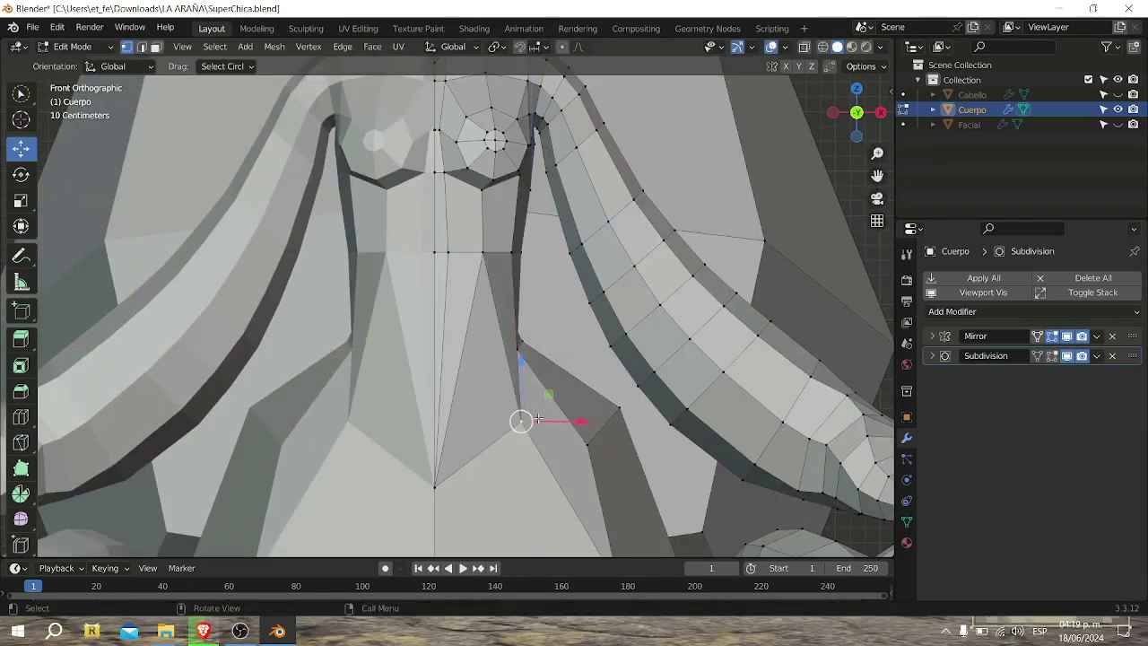
{"action": "left_click", "coordinate": [516, 332]}
{"action": "middle_click_drag", "start_coordinate": [516, 332], "coordinate": [12, 425]}
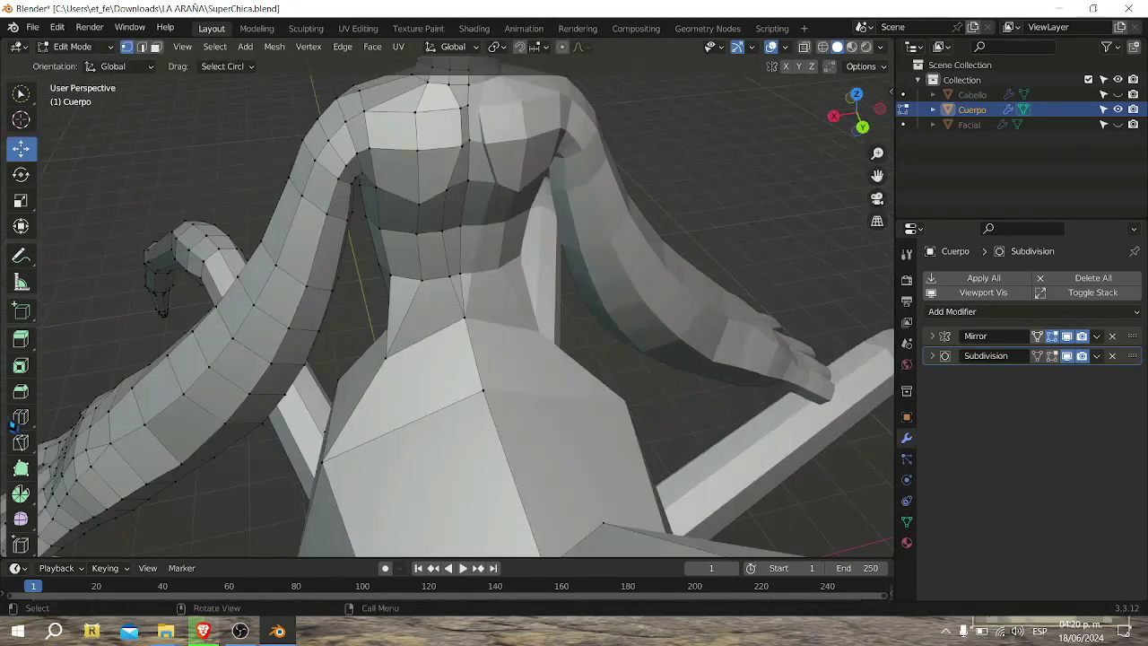
Knife-cut across the torso, move a vertex toward the spider body and delete overlapping faces
{"action": "key", "text": "Return"}
{"action": "left_click", "coordinate": [21, 148]}
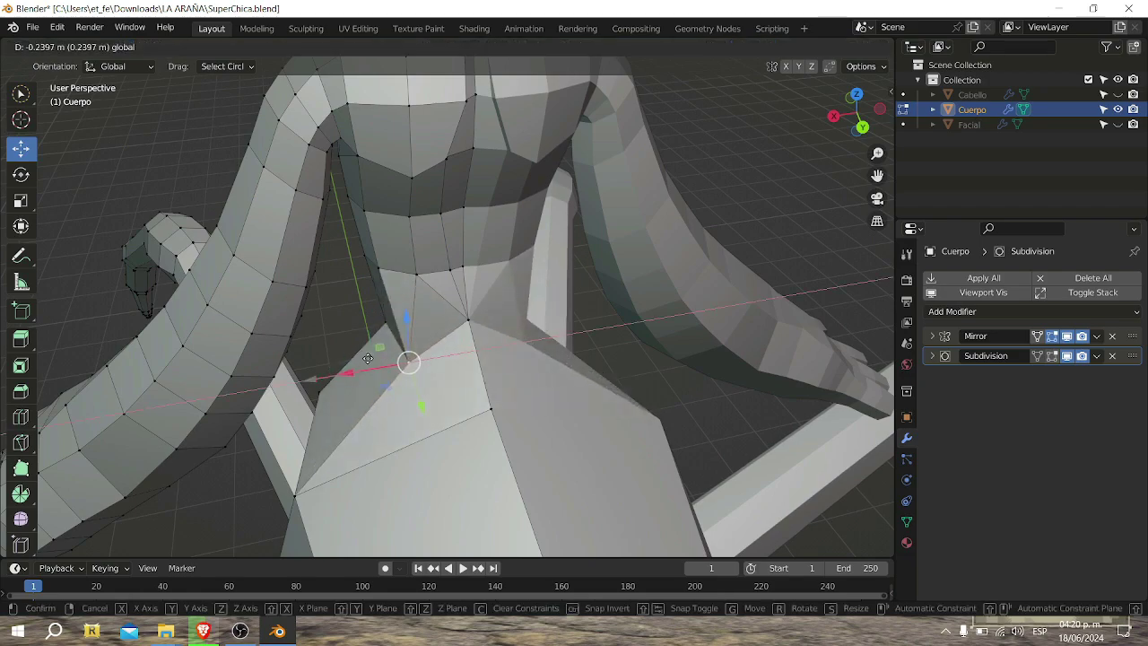
{"action": "middle_click_drag", "start_coordinate": [359, 314], "coordinate": [148, 64]}
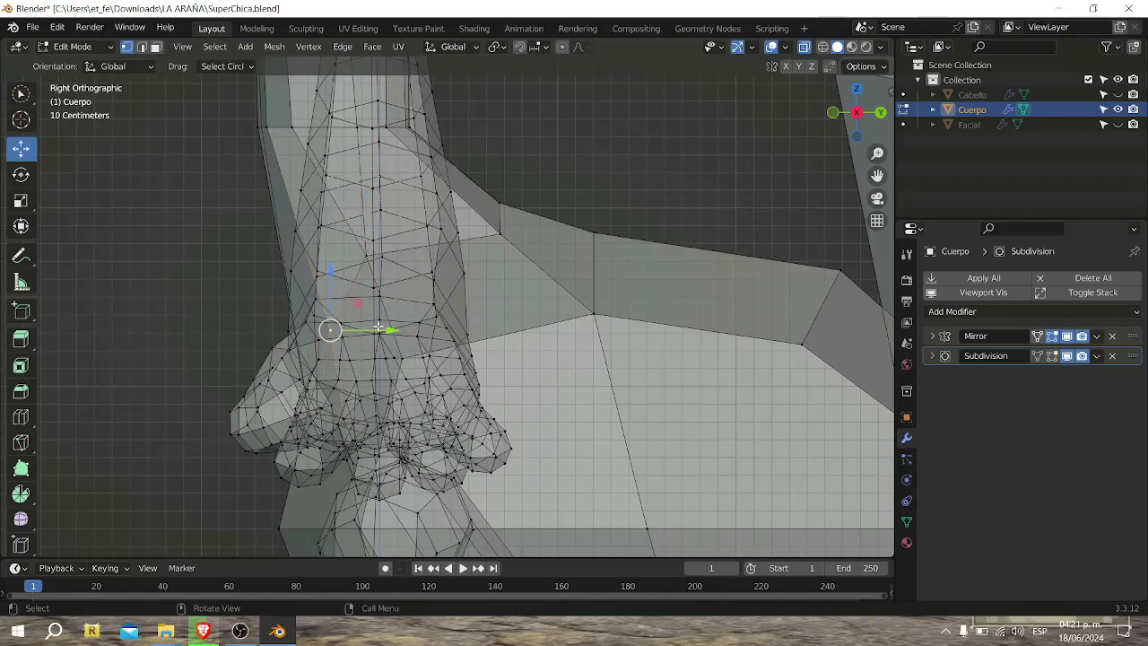
{"action": "scroll", "coordinate": [507, 242], "scroll_direction": "down", "scroll_amount": 3}
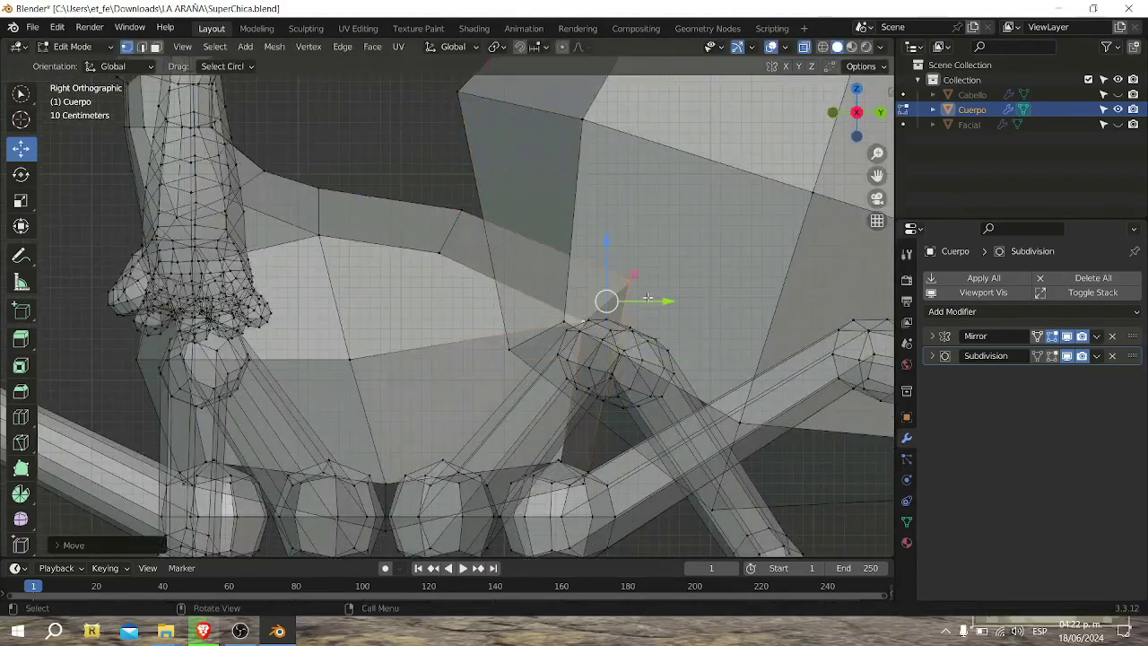
{"action": "left_click", "coordinate": [609, 243]}
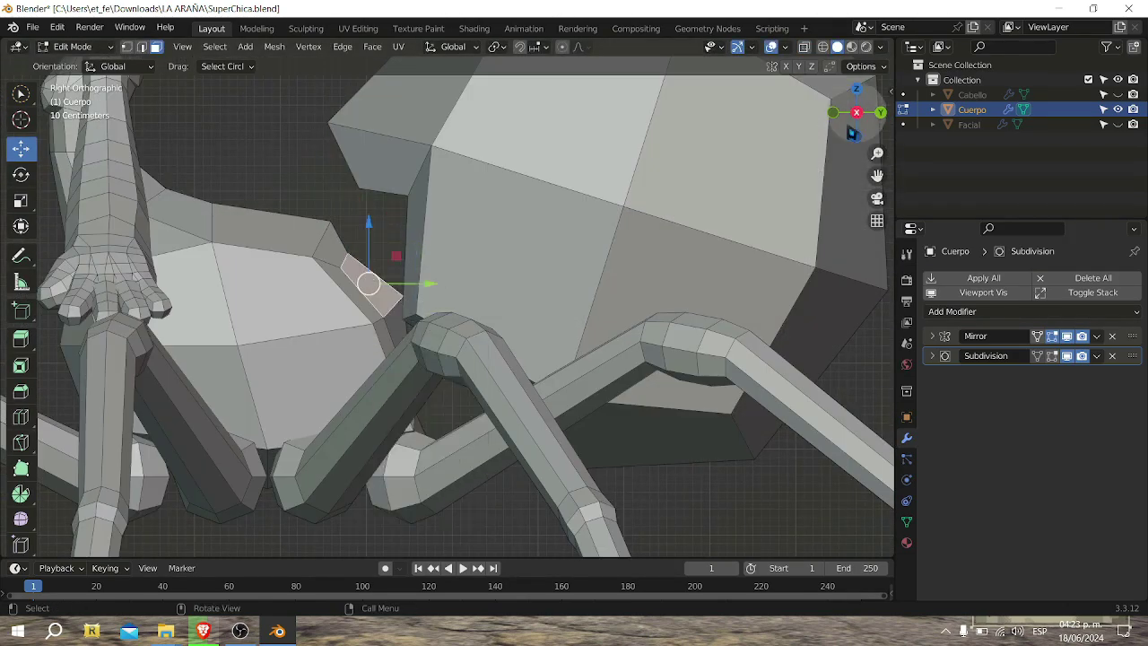
{"action": "key", "text": "x"}
{"action": "mouse_move", "coordinate": [852, 132]}
{"action": "left_mouse_down"}
{"action": "mouse_move", "coordinate": [401, 380]}
{"action": "mouse_move", "coordinate": [443, 272]}
{"action": "left_mouse_up"}
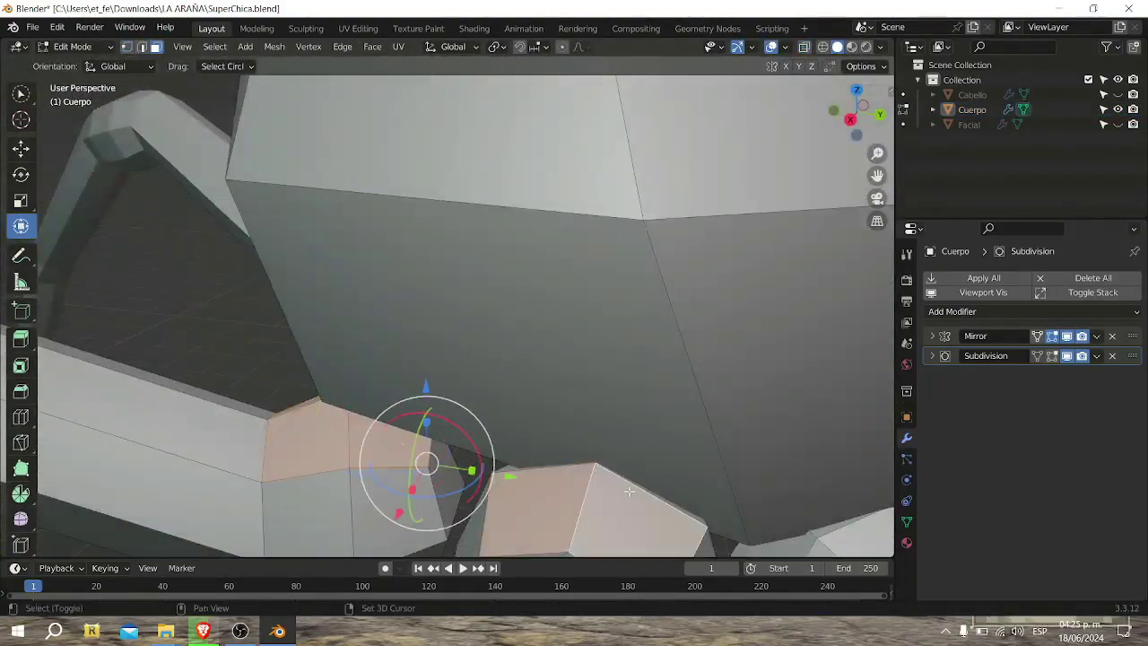
Brush-select the stray vertices at the leg joints from below and merge them At Last
{"action": "mouse_move", "coordinate": [629, 491]}
{"action": "middle_mouse_down"}
{"action": "mouse_move", "coordinate": [702, 274]}
{"action": "mouse_move", "coordinate": [459, 210]}
{"action": "middle_mouse_up"}
{"action": "key", "text": "alt+z"}
{"action": "left_click", "coordinate": [496, 47]}
{"action": "key", "text": "i"}
{"action": "key", "text": "1"}
{"action": "scroll", "coordinate": [482, 346], "scroll_direction": "down", "scroll_amount": 4}
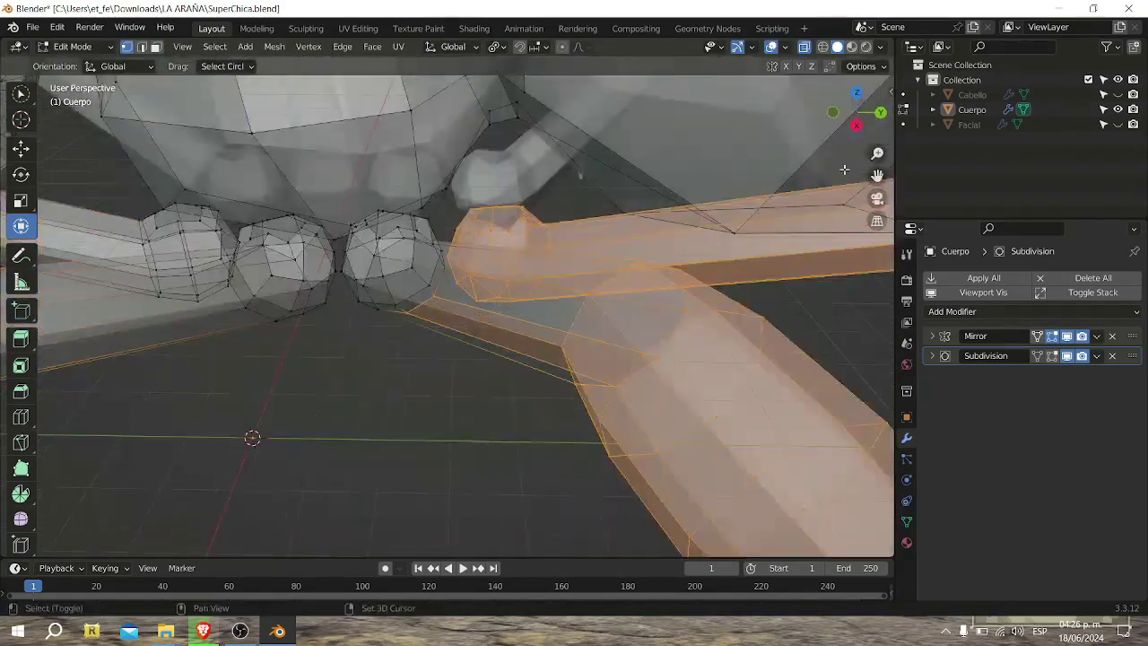
{"action": "middle_click_drag", "start_coordinate": [844, 170], "coordinate": [434, 256], "text": "shift"}
{"action": "key", "text": "c"}
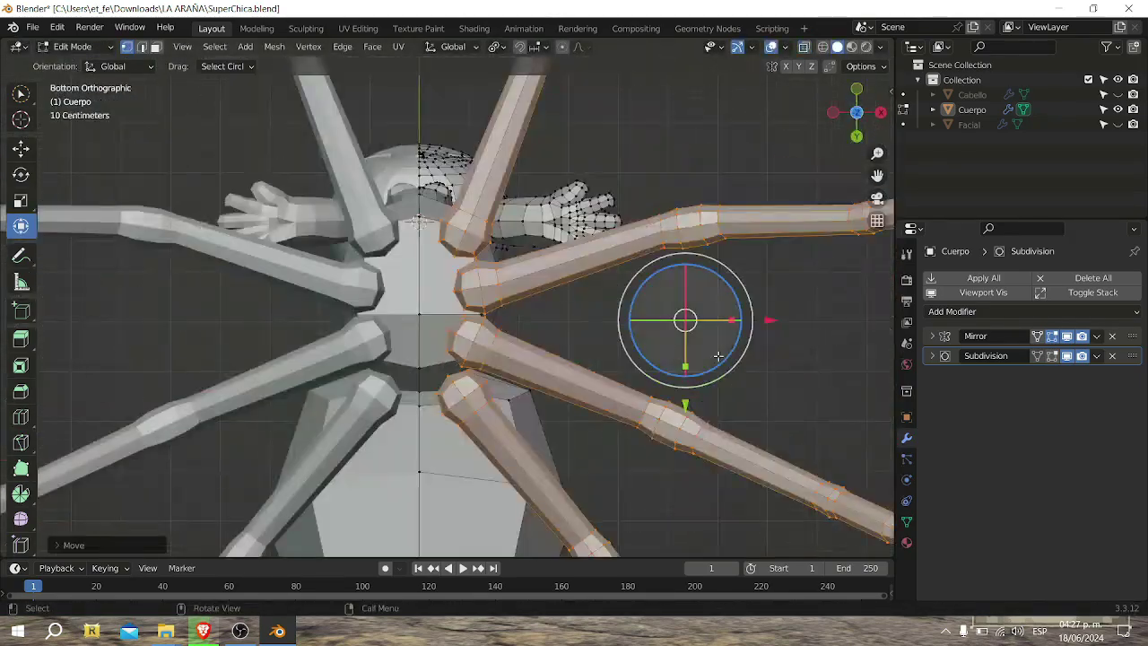
{"action": "middle_click_drag", "start_coordinate": [718, 356], "coordinate": [538, 269]}
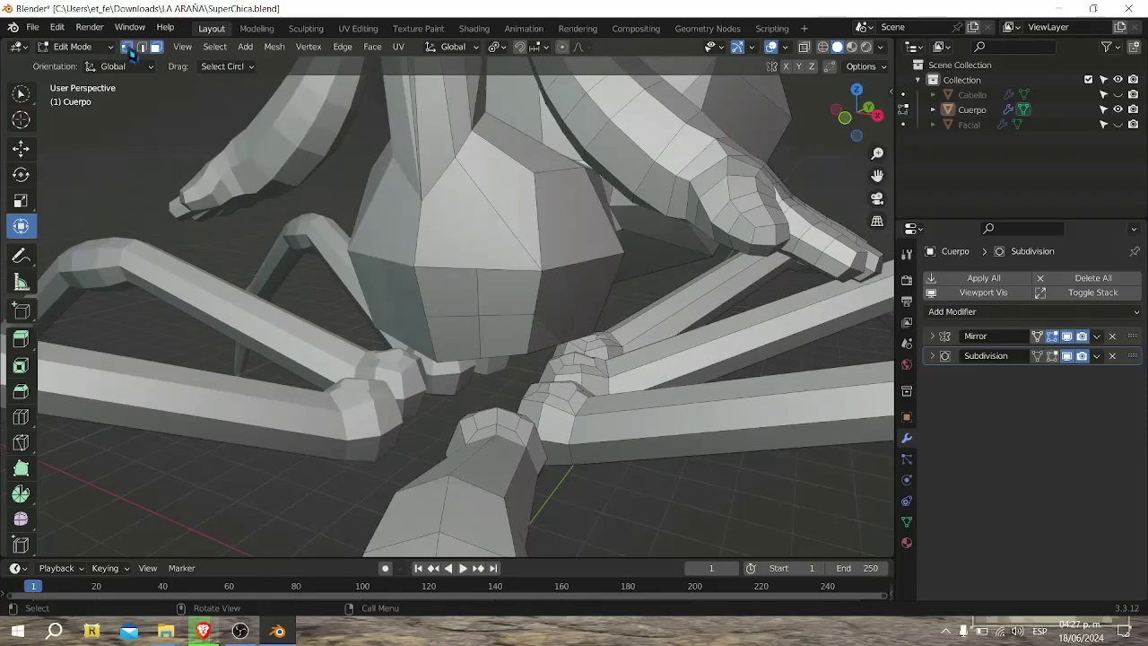
{"action": "mouse_move", "coordinate": [489, 221]}
{"action": "middle_mouse_down"}
{"action": "mouse_move", "coordinate": [503, 296]}
{"action": "mouse_move", "coordinate": [507, 269]}
{"action": "middle_mouse_up"}
{"action": "key", "text": "m"}
{"action": "middle_click_drag", "start_coordinate": [586, 204], "coordinate": [625, 283]}
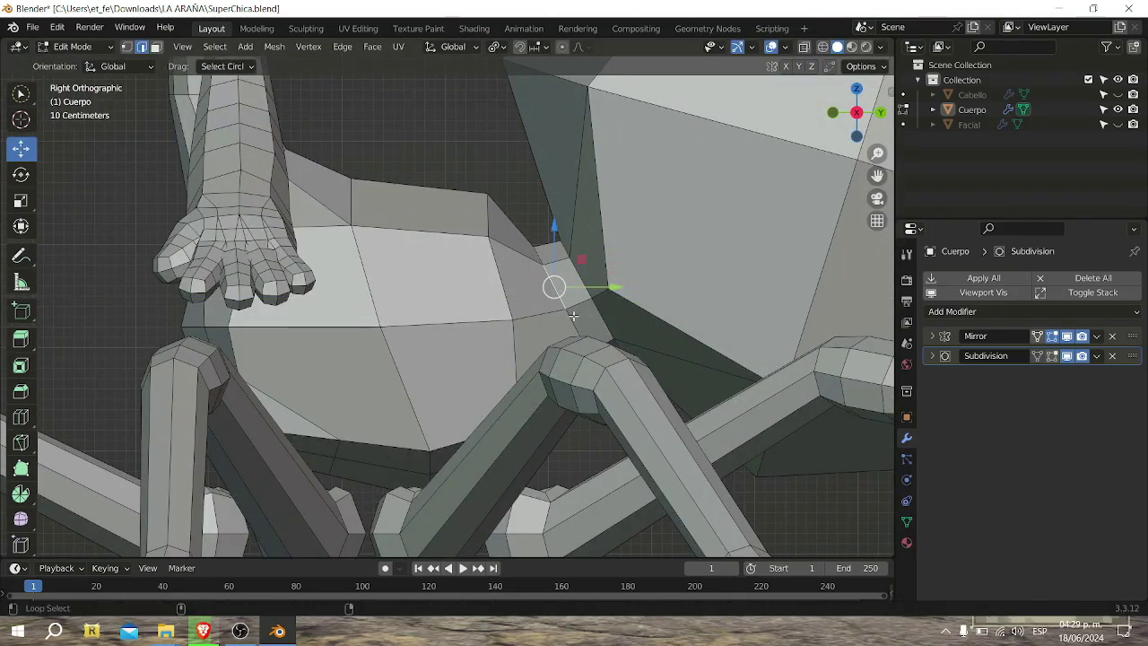
Extrude the selected faces under the spider body into a recess
{"action": "scroll", "coordinate": [668, 287], "scroll_direction": "down", "scroll_amount": 5}
{"action": "mouse_move", "coordinate": [398, 487]}
{"action": "middle_mouse_down"}
{"action": "mouse_move", "coordinate": [646, 356]}
{"action": "mouse_move", "coordinate": [371, 523]}
{"action": "middle_mouse_up"}
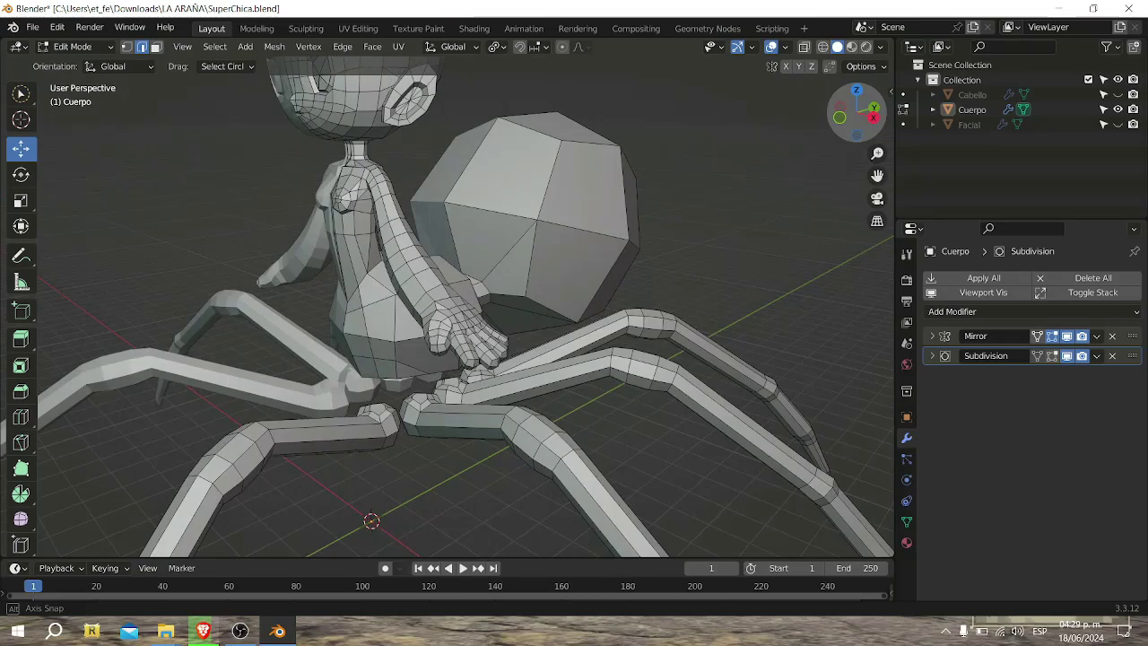
{"action": "scroll", "coordinate": [371, 523], "scroll_direction": "up", "scroll_amount": 3}
{"action": "scroll", "coordinate": [880, 204], "scroll_direction": "up", "scroll_amount": 5}
{"action": "mouse_move", "coordinate": [879, 204]}
{"action": "middle_mouse_down"}
{"action": "mouse_move", "coordinate": [628, 314]}
{"action": "mouse_move", "coordinate": [516, 257]}
{"action": "middle_mouse_up"}
{"action": "left_click_drag", "start_coordinate": [866, 123], "coordinate": [844, 152]}
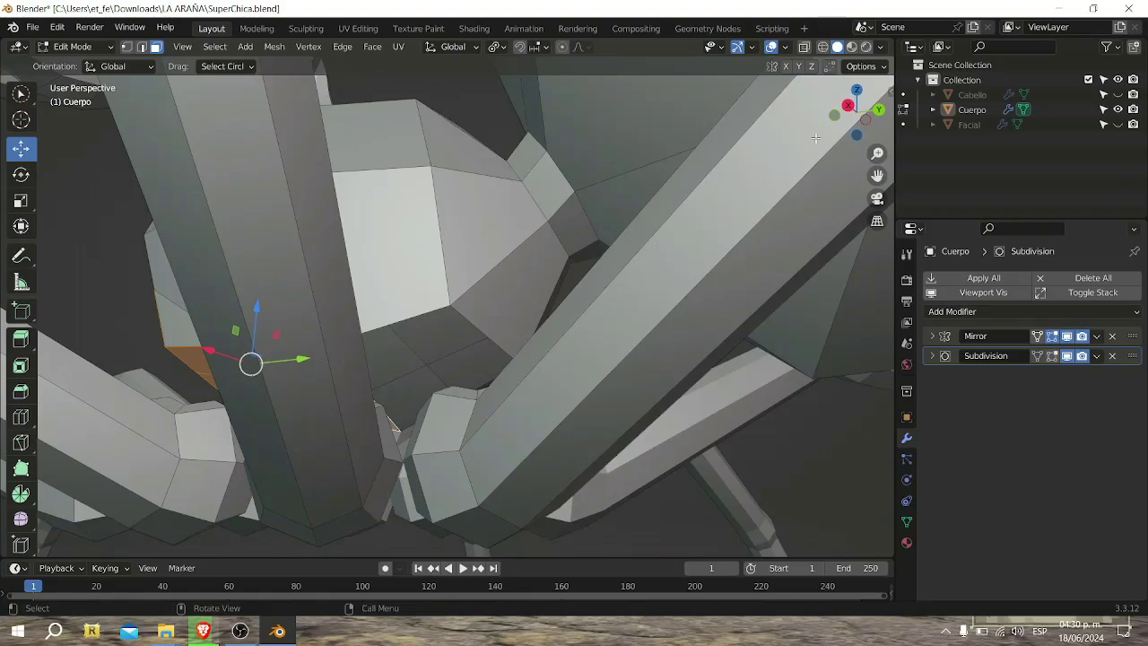
{"action": "right_click", "coordinate": [545, 350]}
{"action": "left_click", "coordinate": [546, 350]}
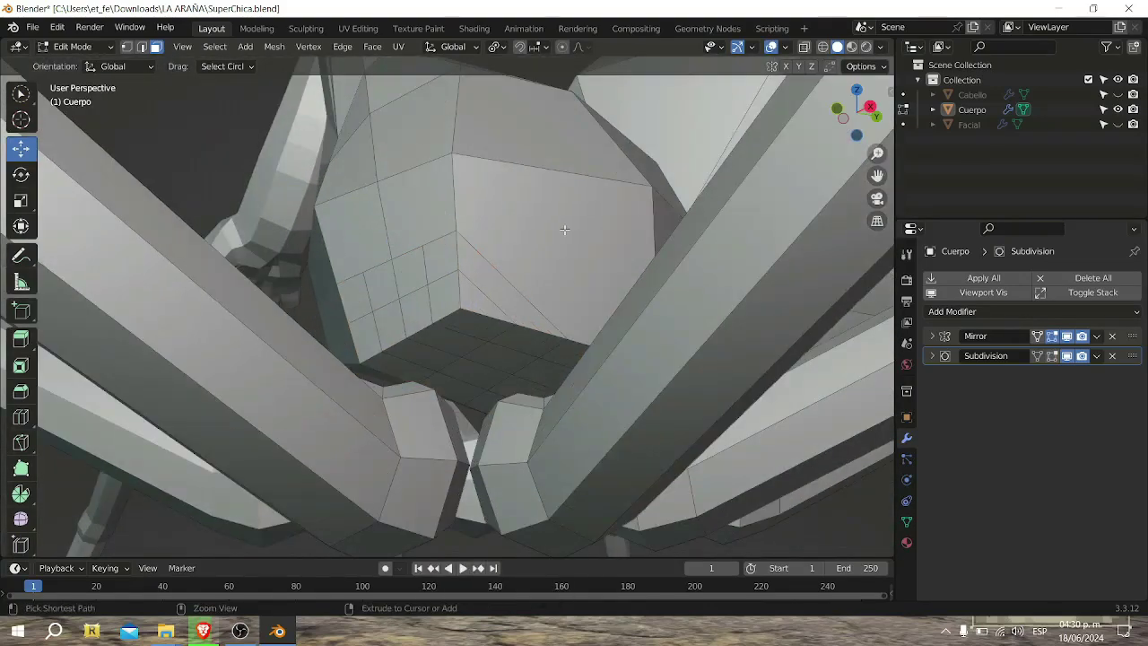
Undo the extrusion, then inset the underside faces and round them with LoopTools Circle
{"action": "left_click_drag", "start_coordinate": [869, 146], "coordinate": [618, 315]}
{"action": "key", "text": "ctrl+z"}
{"action": "middle_click_drag", "start_coordinate": [622, 241], "coordinate": [490, 320]}
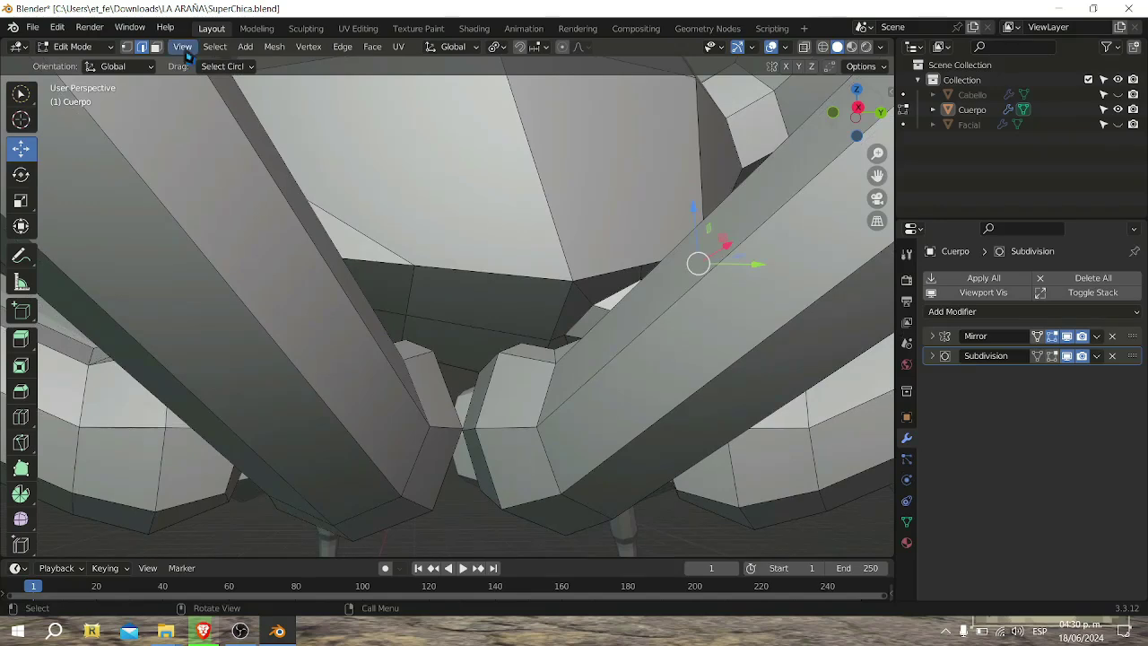
{"action": "middle_click_drag", "start_coordinate": [466, 352], "coordinate": [485, 296]}
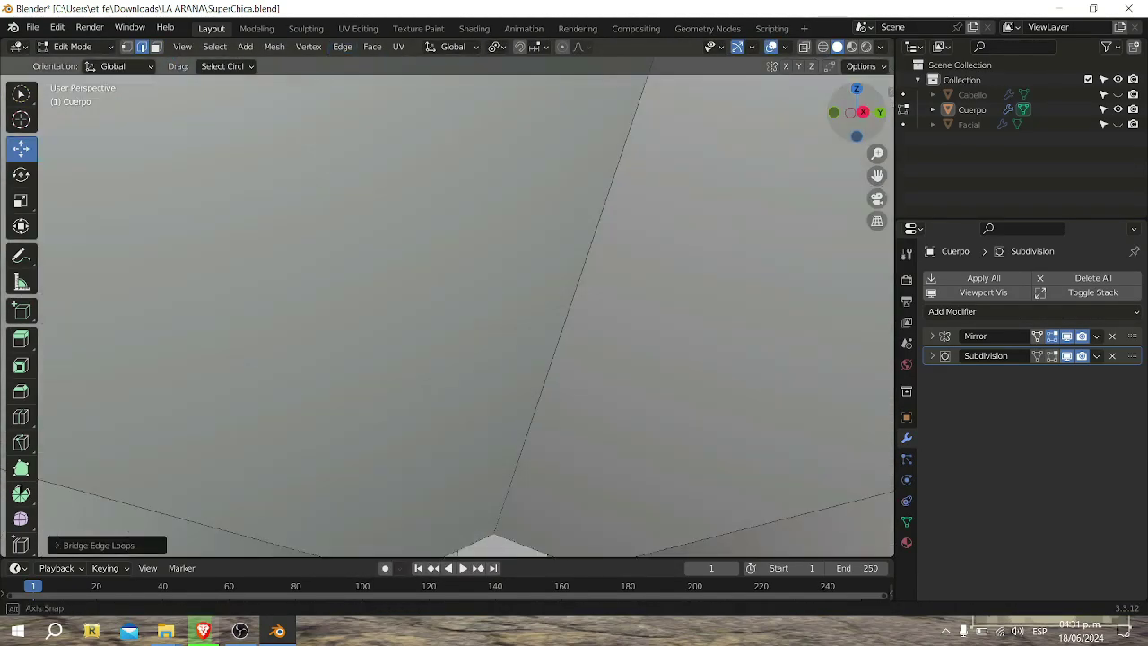
{"action": "middle_click_drag", "start_coordinate": [594, 536], "coordinate": [409, 320]}
{"action": "right_click", "coordinate": [409, 320]}
{"action": "right_click", "coordinate": [544, 293]}
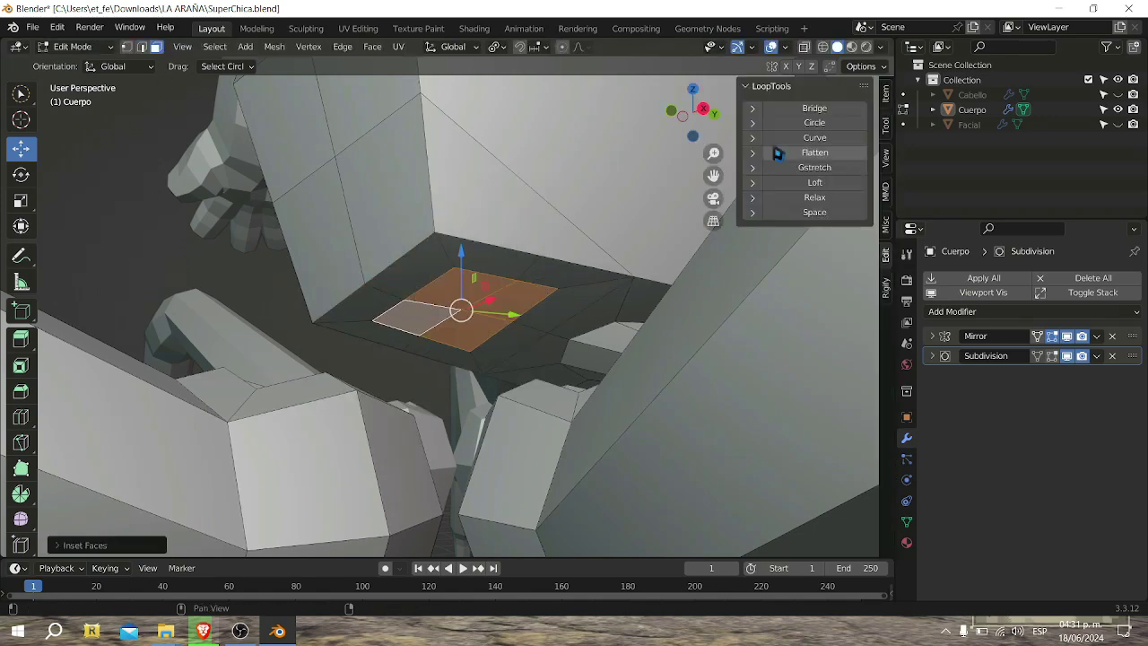
{"action": "left_click", "coordinate": [771, 110]}
{"action": "left_click", "coordinate": [343, 46]}
Make the opening circular and bridge its edge loops to the leg
{"action": "middle_click_drag", "start_coordinate": [391, 125], "coordinate": [420, 302]}
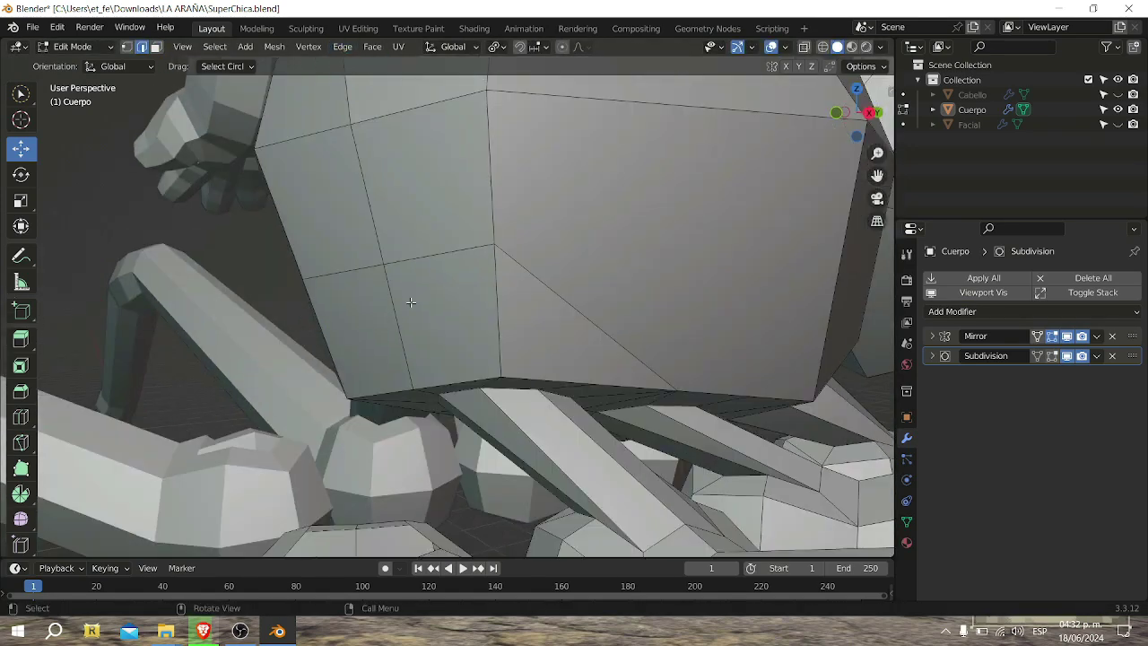
{"action": "right_click", "coordinate": [545, 306]}
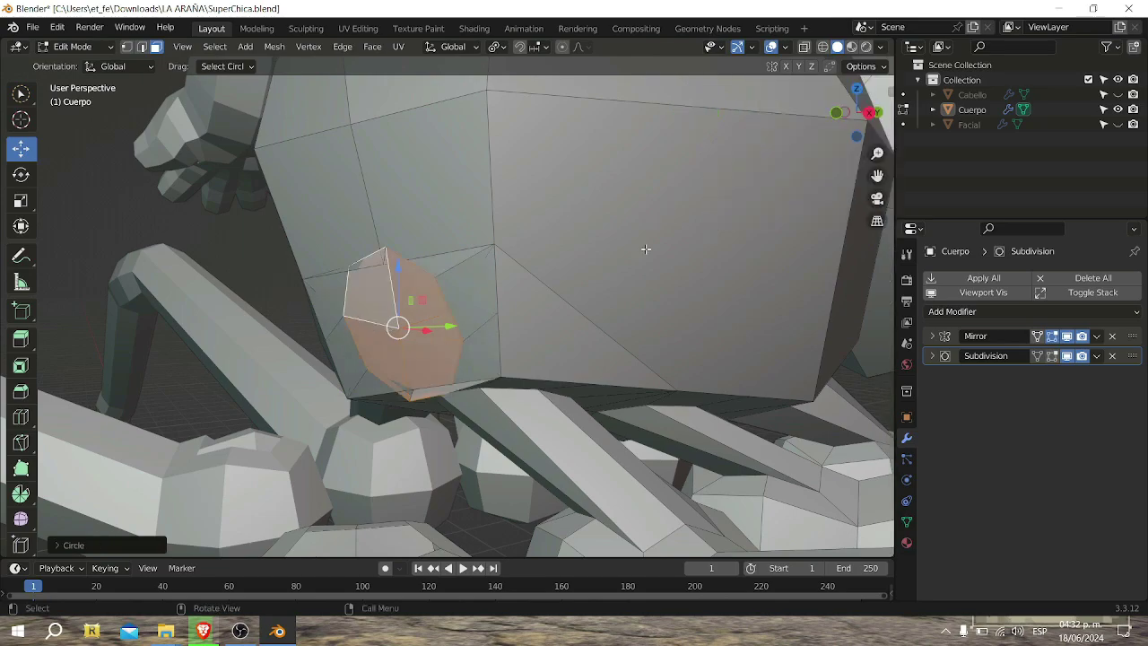
{"action": "left_click", "coordinate": [808, 120]}
{"action": "key", "text": "2"}
{"action": "middle_click_drag", "start_coordinate": [525, 206], "coordinate": [401, 485]}
{"action": "left_click", "coordinate": [389, 97]}
{"action": "middle_click_drag", "start_coordinate": [388, 101], "coordinate": [558, 346]}
Check the bridged join from the front, centred on the body's lower centre
{"action": "key", "text": "KP_1"}
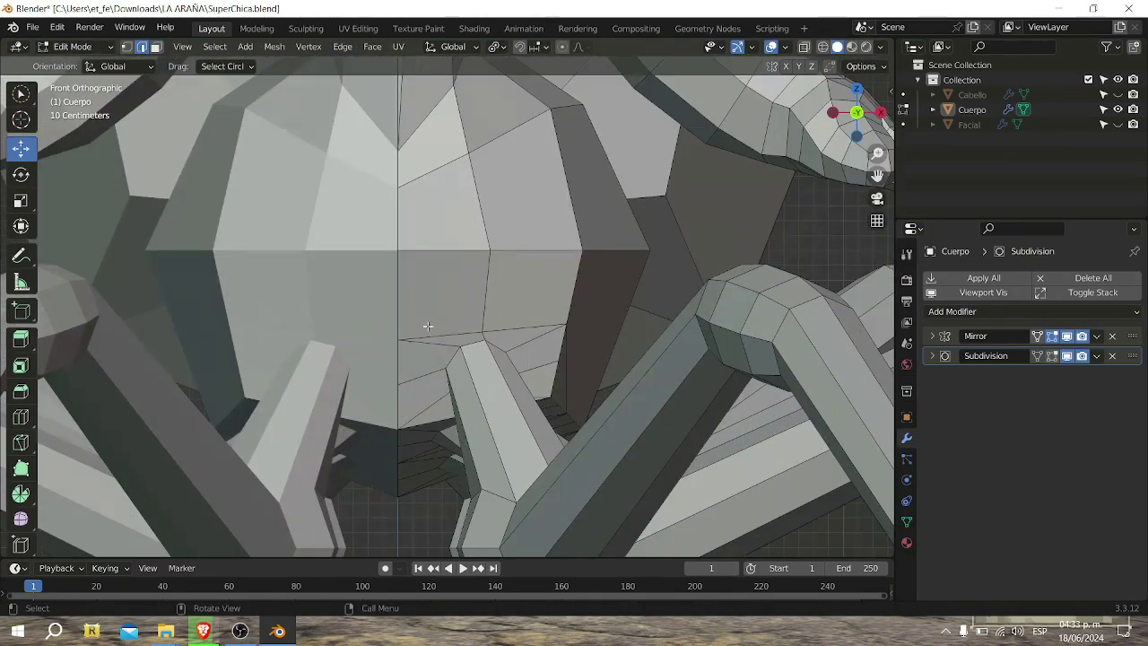
{"action": "scroll", "coordinate": [436, 269], "scroll_direction": "down", "scroll_amount": 3}
{"action": "scroll", "coordinate": [448, 269], "scroll_direction": "up", "scroll_amount": 4}
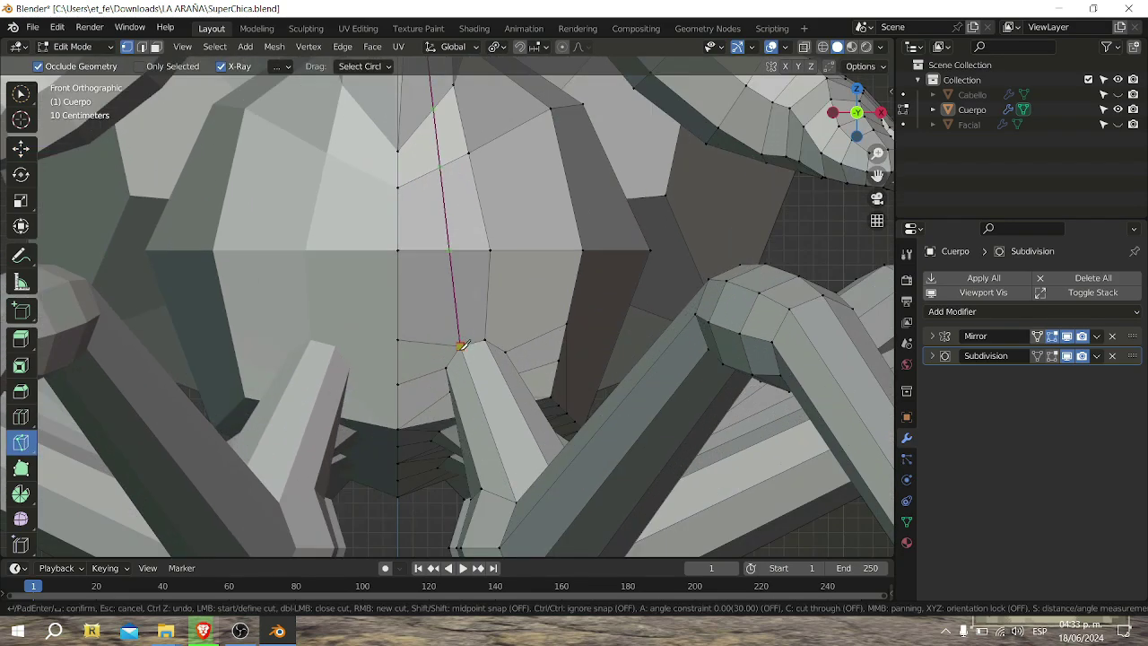
{"action": "scroll", "coordinate": [467, 195], "scroll_direction": "down", "scroll_amount": 2}
{"action": "key", "text": "2"}
{"action": "key", "text": "KP_Decimal"}
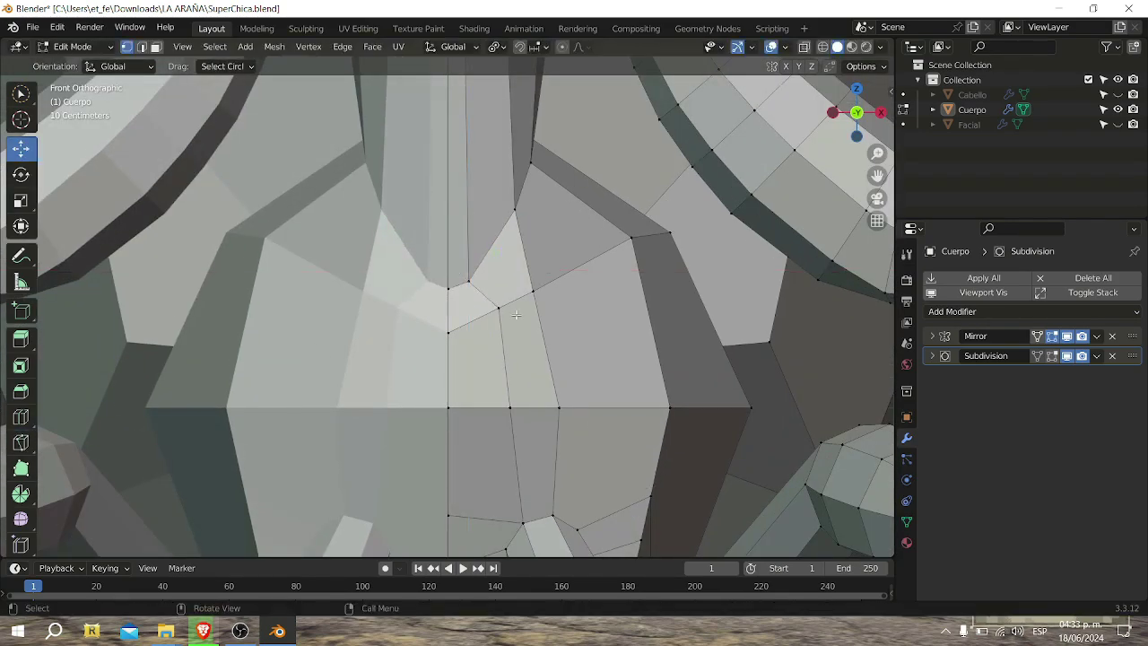
{"action": "middle_click_drag", "start_coordinate": [452, 217], "coordinate": [430, 269]}
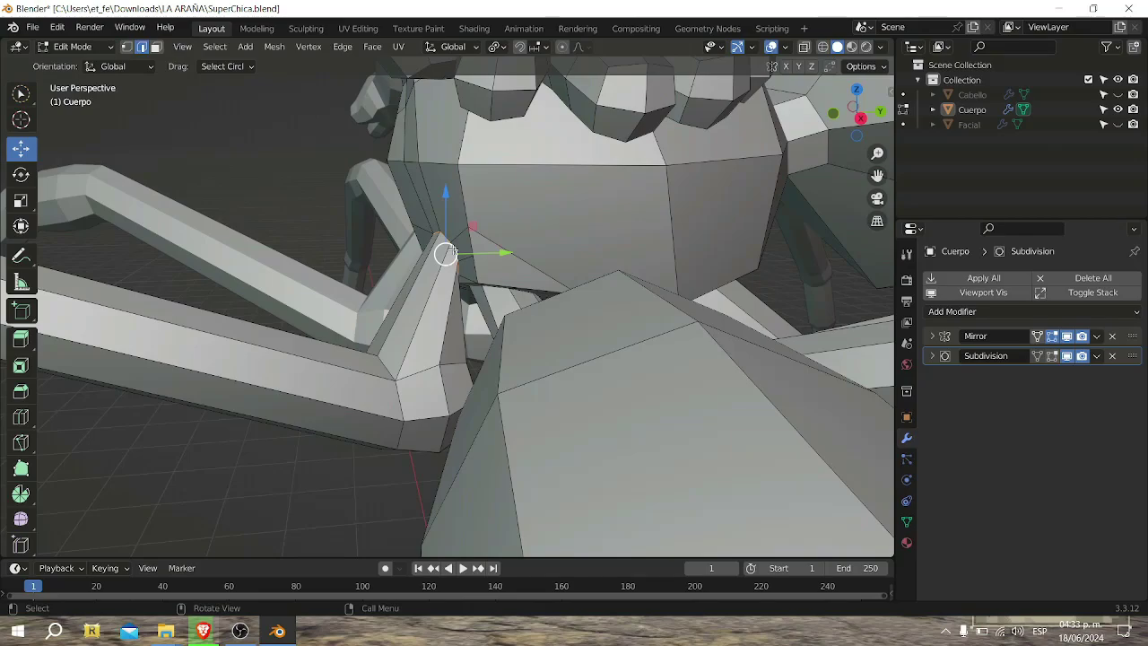
{"action": "key", "text": "Tab"}
{"action": "key", "text": "Tab"}
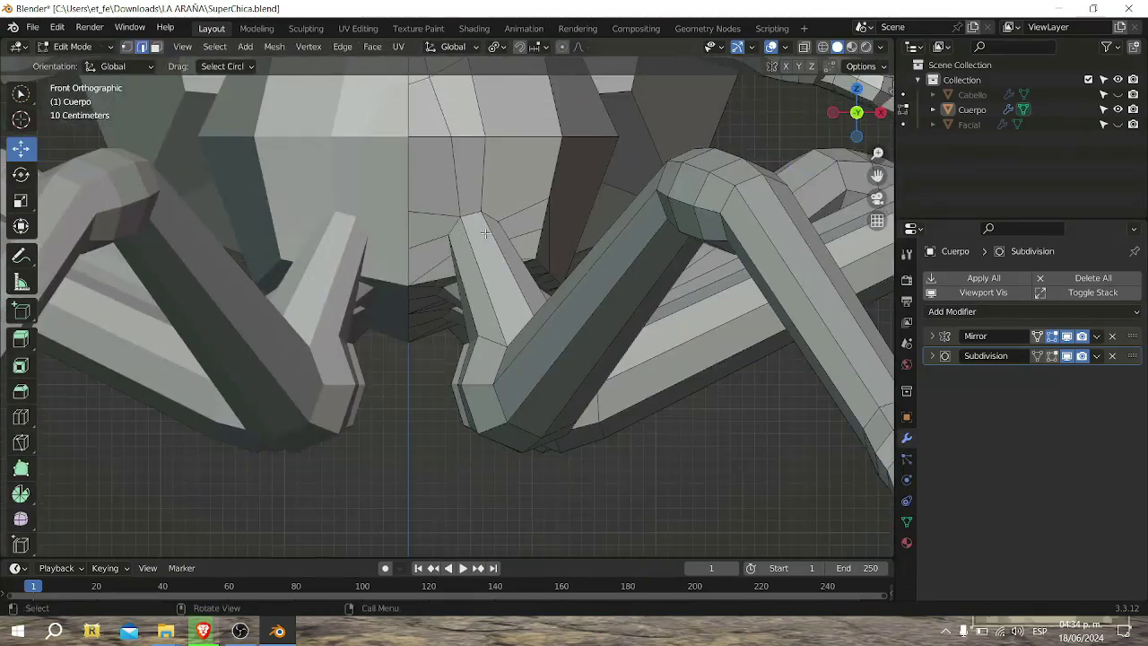
Start a Knife cut beneath the spider body, placing the first cut point
{"action": "middle_click_drag", "start_coordinate": [377, 233], "coordinate": [305, 121]}
{"action": "key", "text": "1"}
{"action": "scroll", "coordinate": [305, 121], "scroll_direction": "down", "scroll_amount": 5}
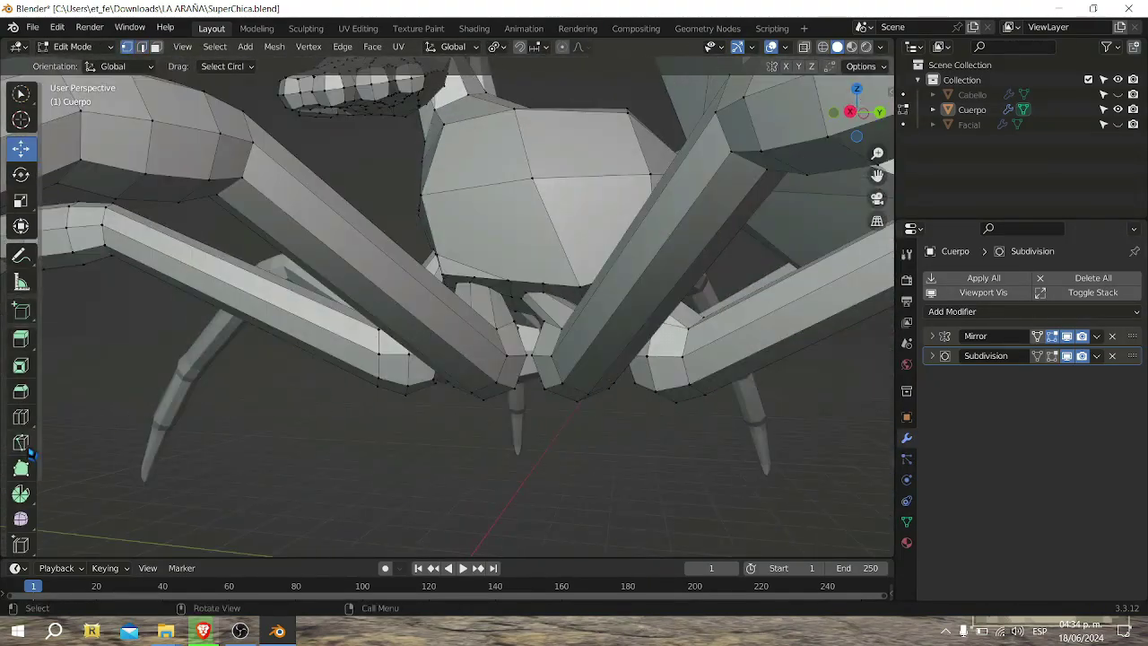
{"action": "middle_click_drag", "start_coordinate": [430, 404], "coordinate": [462, 510]}
{"action": "mouse_move", "coordinate": [462, 449]}
{"action": "middle_mouse_down"}
{"action": "mouse_move", "coordinate": [502, 377]}
{"action": "mouse_move", "coordinate": [617, 280]}
{"action": "mouse_move", "coordinate": [574, 251]}
{"action": "mouse_move", "coordinate": [466, 278]}
{"action": "middle_mouse_up"}
{"action": "left_click", "coordinate": [20, 442]}
{"action": "scroll", "coordinate": [574, 252], "scroll_direction": "up", "scroll_amount": 3}
{"action": "left_click", "coordinate": [536, 261]}
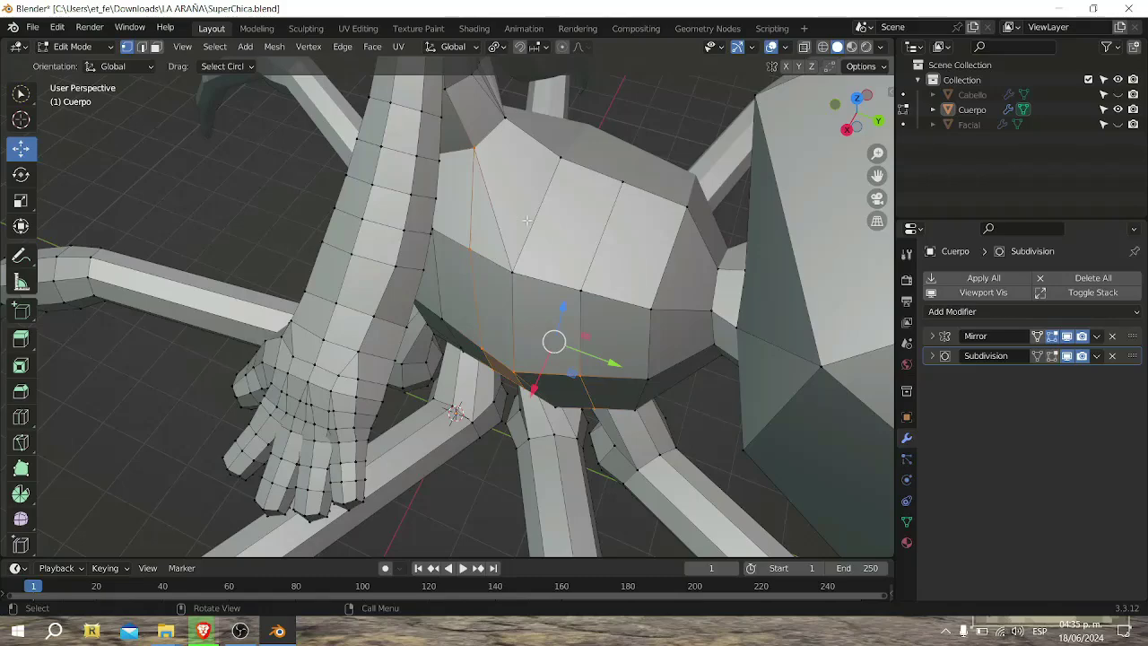
Finish the knife cut from a vertex under the spider body
{"action": "left_click", "coordinate": [453, 248]}
{"action": "key", "text": "Return"}
{"action": "middle_click_drag", "start_coordinate": [505, 295], "coordinate": [628, 269]}
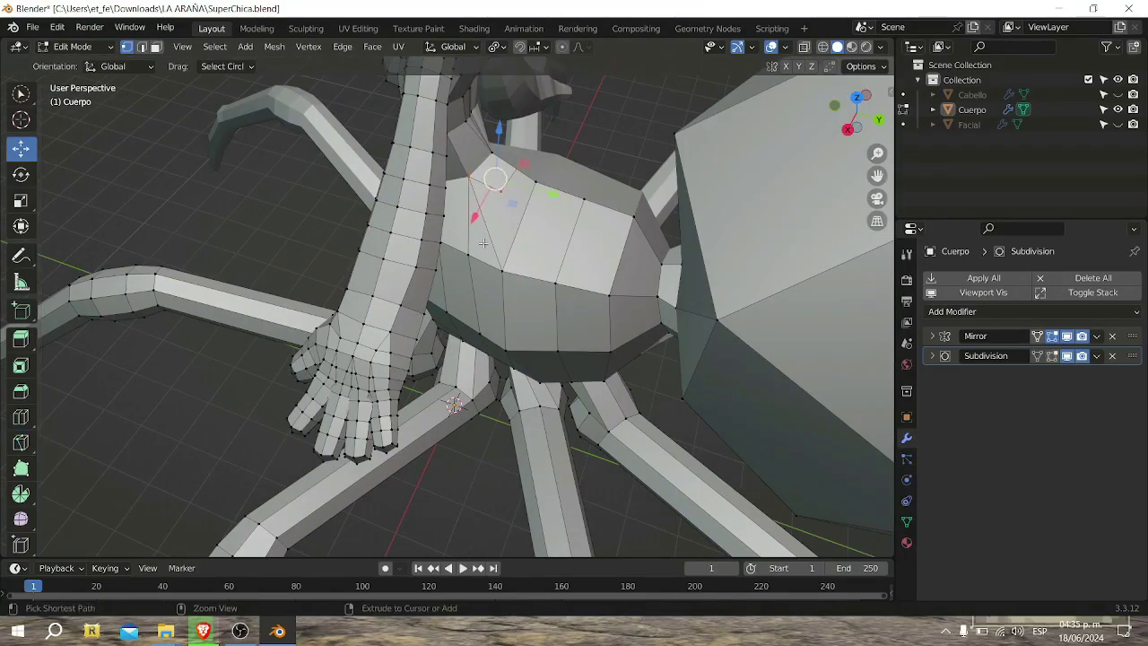
{"action": "left_click", "coordinate": [863, 121]}
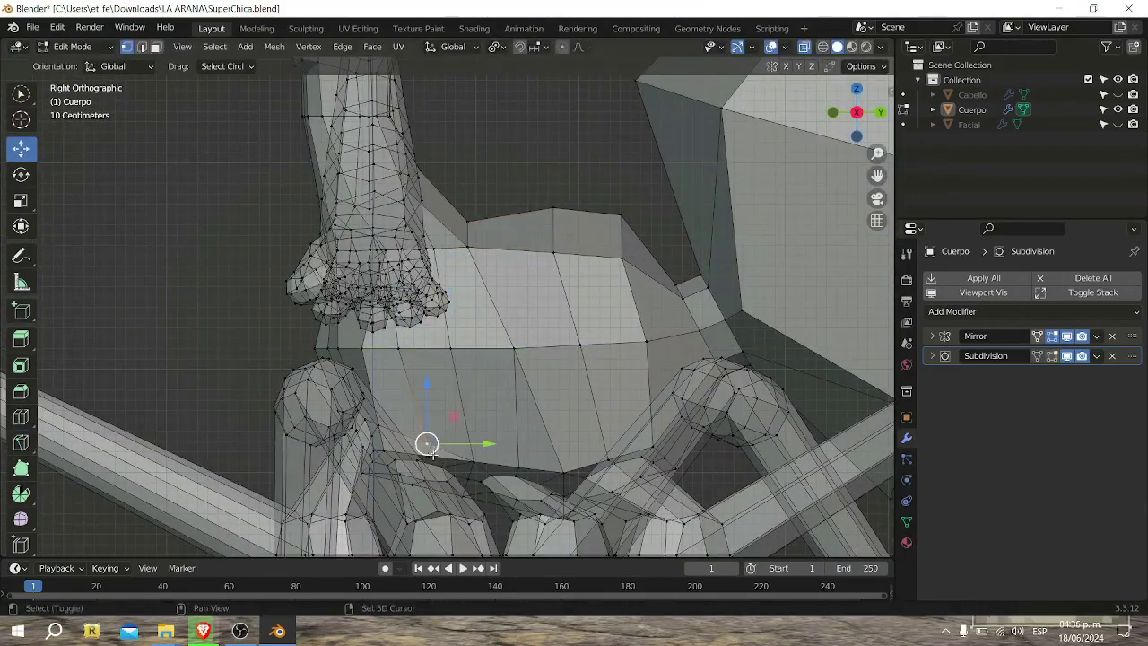
{"action": "middle_click_drag", "start_coordinate": [433, 454], "coordinate": [358, 269]}
{"action": "scroll", "coordinate": [359, 270], "scroll_direction": "up", "scroll_amount": 3}
{"action": "mouse_move", "coordinate": [766, 274]}
{"action": "middle_mouse_down"}
{"action": "mouse_move", "coordinate": [449, 180]}
{"action": "mouse_move", "coordinate": [141, 65]}
{"action": "middle_mouse_up"}
Dissolve the unneeded edges on the front of the spider body
{"action": "left_click", "coordinate": [483, 317]}
{"action": "key", "text": "KP_3"}
{"action": "key", "text": "alt+z"}
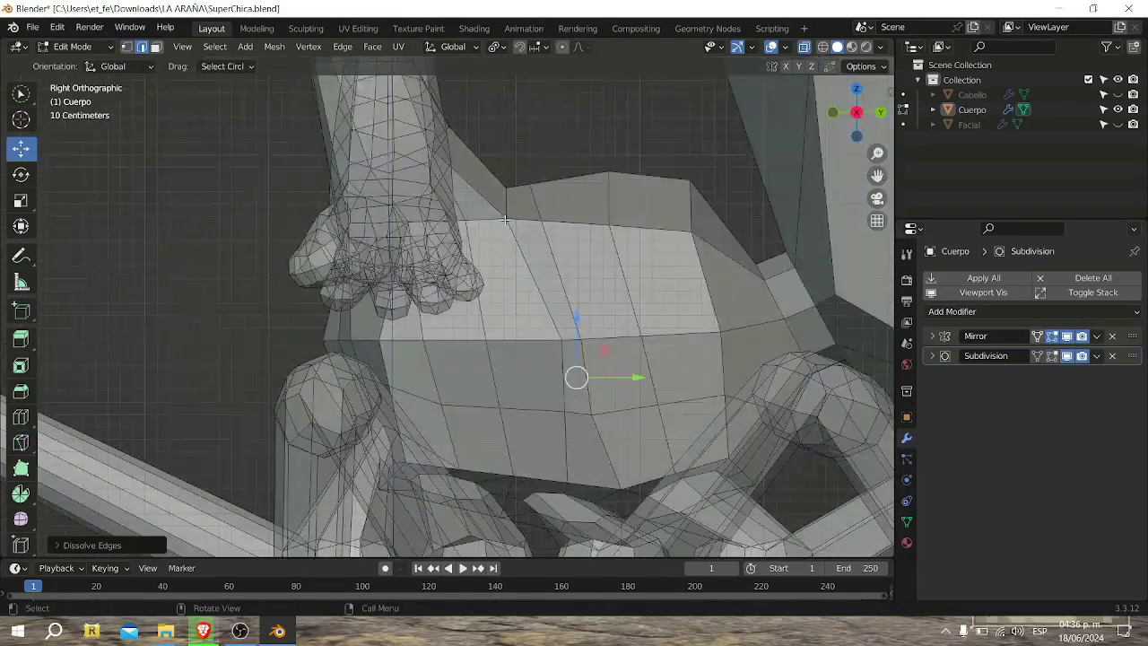
{"action": "scroll", "coordinate": [671, 238], "scroll_direction": "down", "scroll_amount": 3}
{"action": "scroll", "coordinate": [628, 233], "scroll_direction": "up", "scroll_amount": 6}
{"action": "scroll", "coordinate": [525, 264], "scroll_direction": "up", "scroll_amount": 3}
{"action": "middle_click_drag", "start_coordinate": [526, 264], "coordinate": [449, 323]}
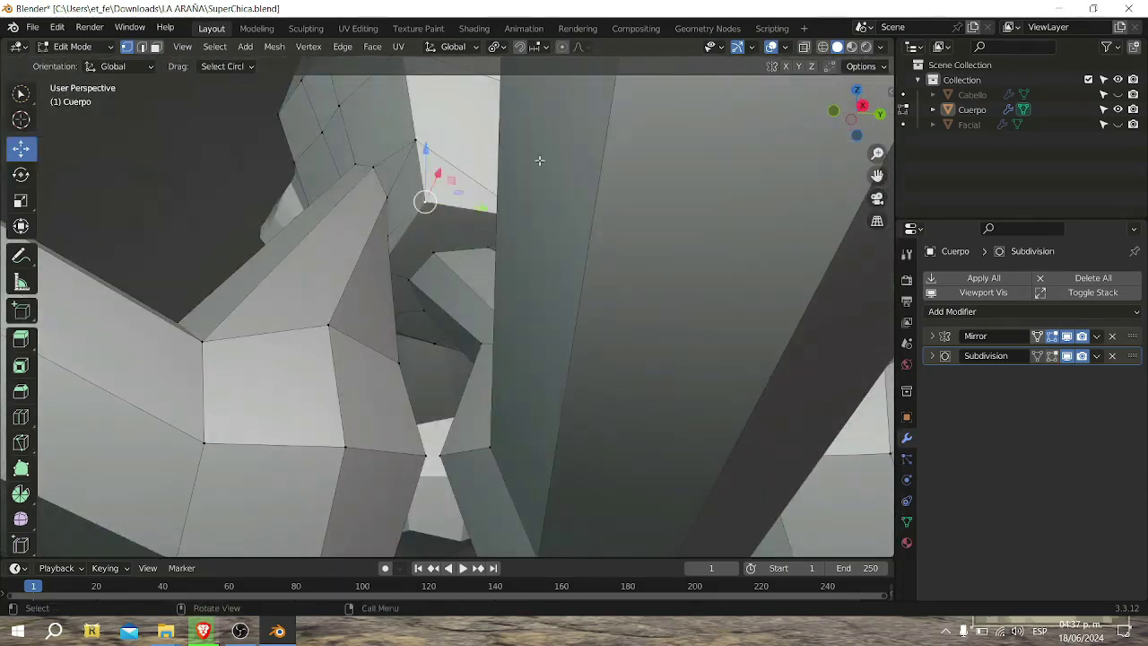
{"action": "middle_click_drag", "start_coordinate": [438, 162], "coordinate": [377, 180]}
{"action": "scroll", "coordinate": [377, 180], "scroll_direction": "up", "scroll_amount": 3}
{"action": "scroll", "coordinate": [308, 123], "scroll_direction": "up", "scroll_amount": 2}
Make another knife cut on the body, then check it from the front in X-ray
{"action": "key", "text": "k"}
{"action": "left_click", "coordinate": [309, 128]}
{"action": "key", "text": "Return"}
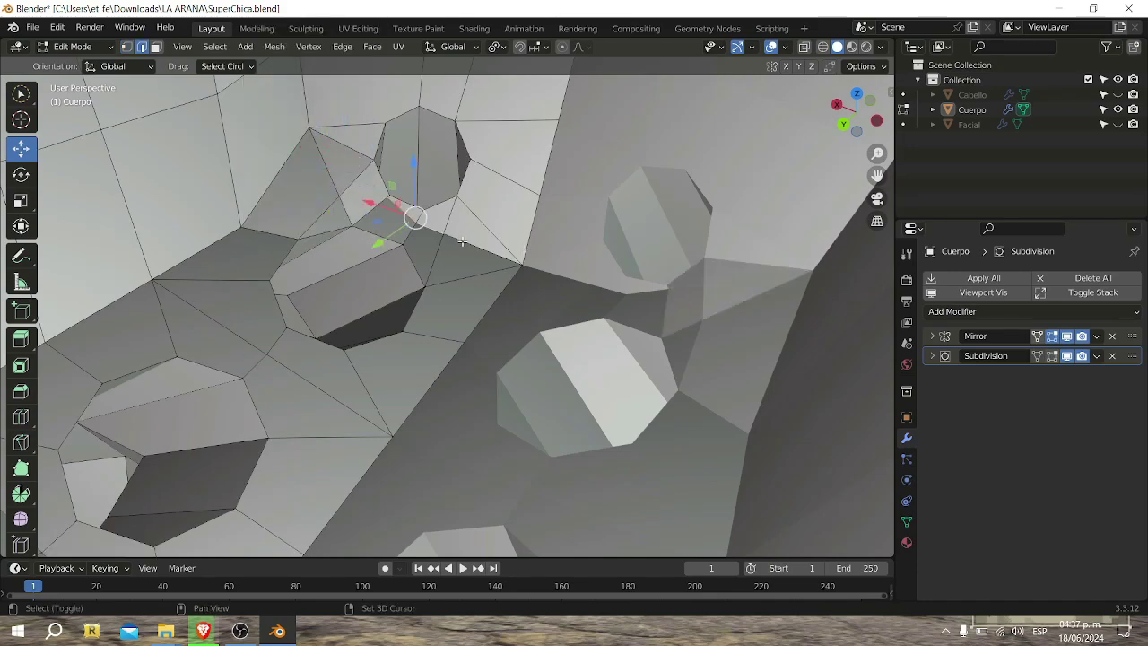
{"action": "middle_click_drag", "start_coordinate": [446, 291], "coordinate": [525, 256]}
{"action": "key", "text": "KP_1"}
{"action": "key", "text": "alt+z"}
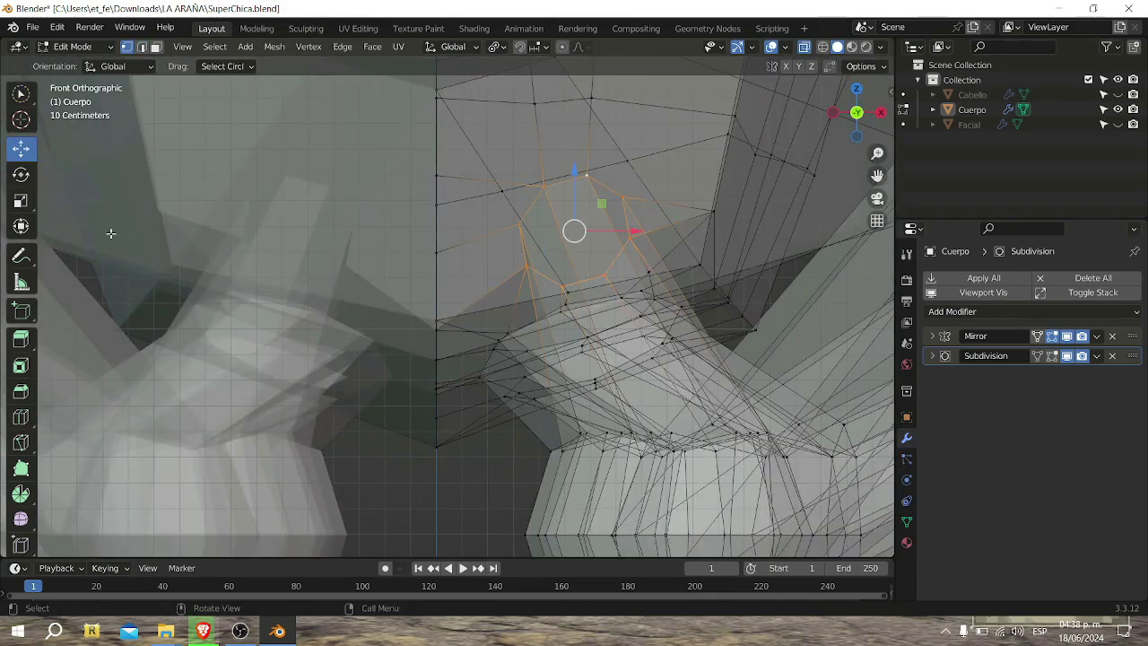
Move the vertex at the top of the leg straight up along Z
{"action": "key", "text": "s"}
{"action": "key", "text": "Escape"}
{"action": "key", "text": "g"}
{"action": "left_click", "coordinate": [409, 357]}
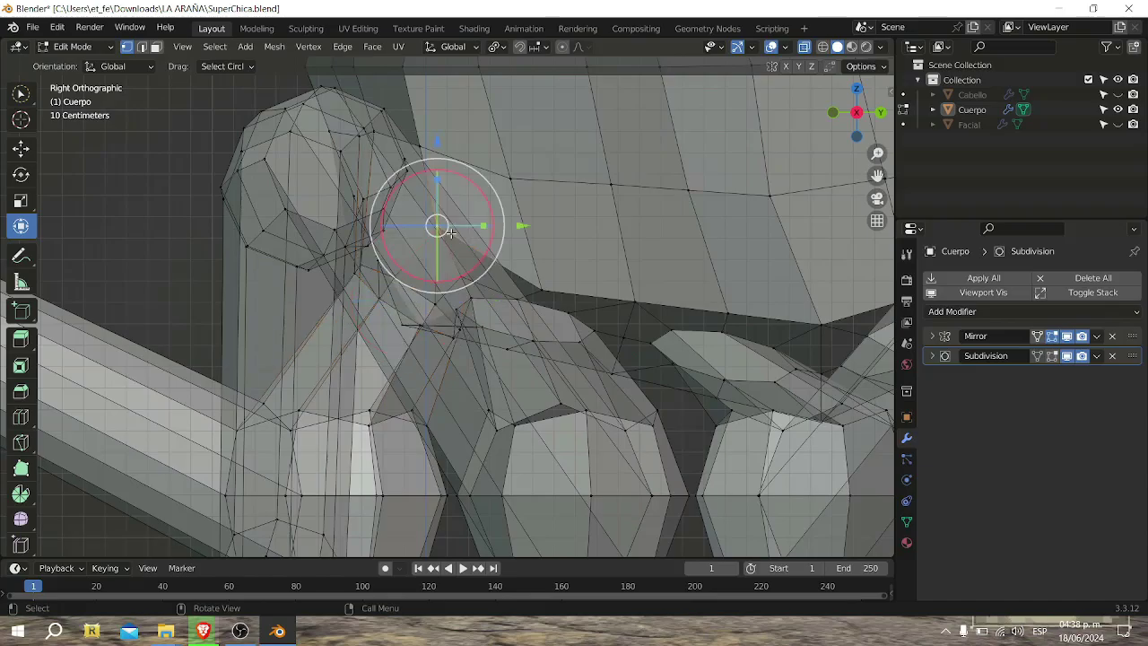
{"action": "key", "text": "KP_3"}
{"action": "middle_click_drag", "start_coordinate": [408, 357], "coordinate": [466, 323]}
{"action": "key", "text": "alt+z"}
{"action": "key", "text": "KP_1"}
{"action": "key", "text": "KP_Decimal"}
{"action": "key", "text": "g"}
{"action": "key", "text": "z"}
{"action": "left_click", "coordinate": [435, 151]}
{"action": "scroll", "coordinate": [435, 234], "scroll_direction": "down", "scroll_amount": 3}
Inspect the leg joint from the side in X-ray and frame the vertex above the leg
{"action": "key", "text": "KP_3"}
{"action": "scroll", "coordinate": [393, 261], "scroll_direction": "up", "scroll_amount": 4}
{"action": "middle_click_drag", "start_coordinate": [392, 261], "coordinate": [439, 305]}
{"action": "key", "text": "KP_3"}
{"action": "key", "text": "alt+z"}
{"action": "scroll", "coordinate": [527, 358], "scroll_direction": "down", "scroll_amount": 2}
{"action": "middle_click_drag", "start_coordinate": [528, 358], "coordinate": [468, 165], "text": "shift"}
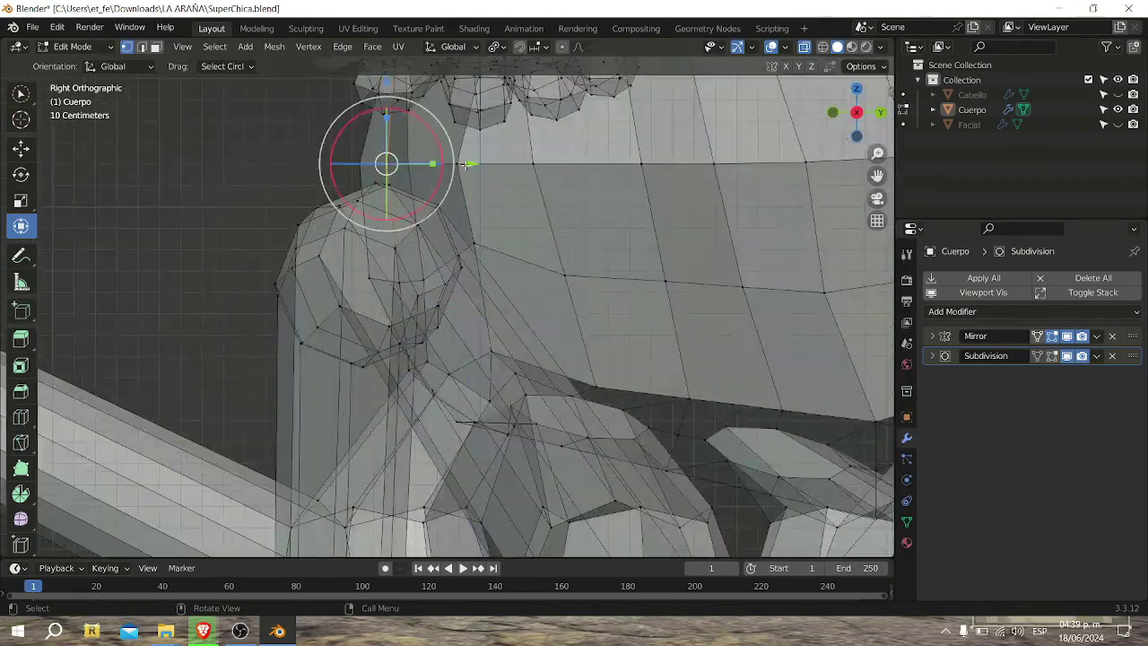
{"action": "key", "text": "alt+z"}
{"action": "mouse_move", "coordinate": [437, 199]}
{"action": "middle_mouse_down"}
{"action": "mouse_move", "coordinate": [539, 359]}
{"action": "mouse_move", "coordinate": [543, 338]}
{"action": "middle_mouse_up"}
{"action": "key", "text": "KP_1"}
Nudge another body vertex near the hand-body join into place
{"action": "left_click", "coordinate": [599, 384]}
{"action": "scroll", "coordinate": [526, 372], "scroll_direction": "up", "scroll_amount": 2}
{"action": "key", "text": "KP_3"}
{"action": "key", "text": "alt+z"}
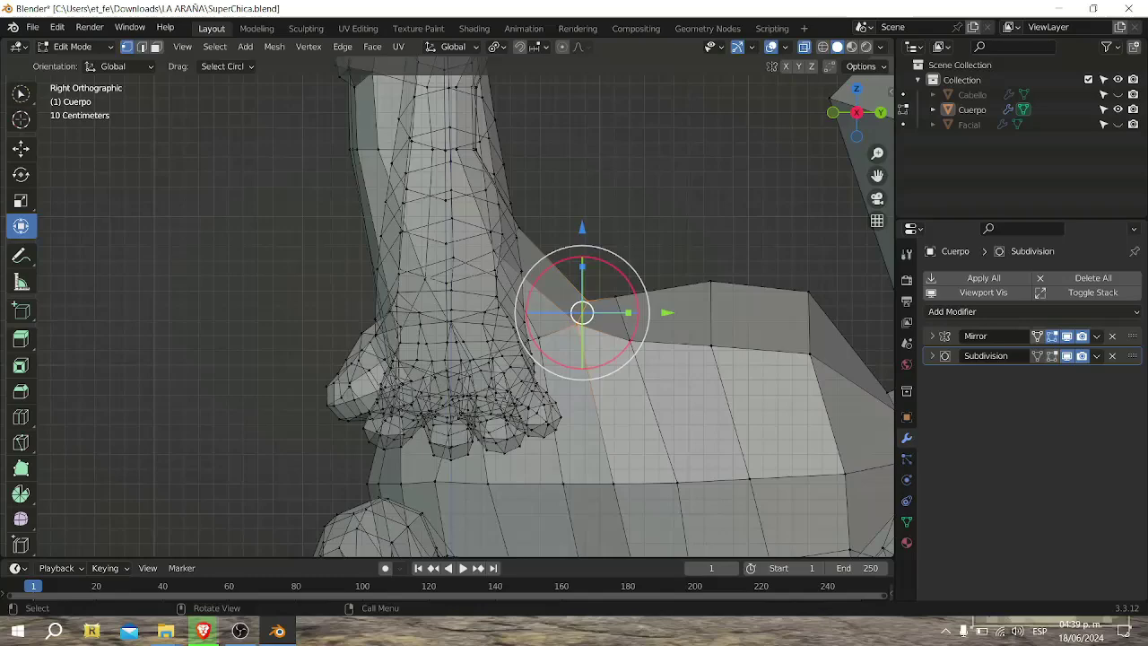
{"action": "key", "text": "g"}
{"action": "key", "text": "Escape"}
{"action": "scroll", "coordinate": [557, 332], "scroll_direction": "up", "scroll_amount": 1}
{"action": "key", "text": "g"}
{"action": "scroll", "coordinate": [568, 323], "scroll_direction": "down", "scroll_amount": 3}
{"action": "scroll", "coordinate": [568, 323], "scroll_direction": "down", "scroll_amount": 3}
{"action": "key", "text": "Escape"}
Return to Object Mode, select Cuerpo, and save the model as Aracno Girl.blend
{"action": "key", "text": "Tab"}
{"action": "key", "text": "alt+z"}
{"action": "mouse_move", "coordinate": [503, 377]}
{"action": "middle_mouse_down"}
{"action": "mouse_move", "coordinate": [462, 449]}
{"action": "mouse_move", "coordinate": [695, 263]}
{"action": "middle_mouse_up"}
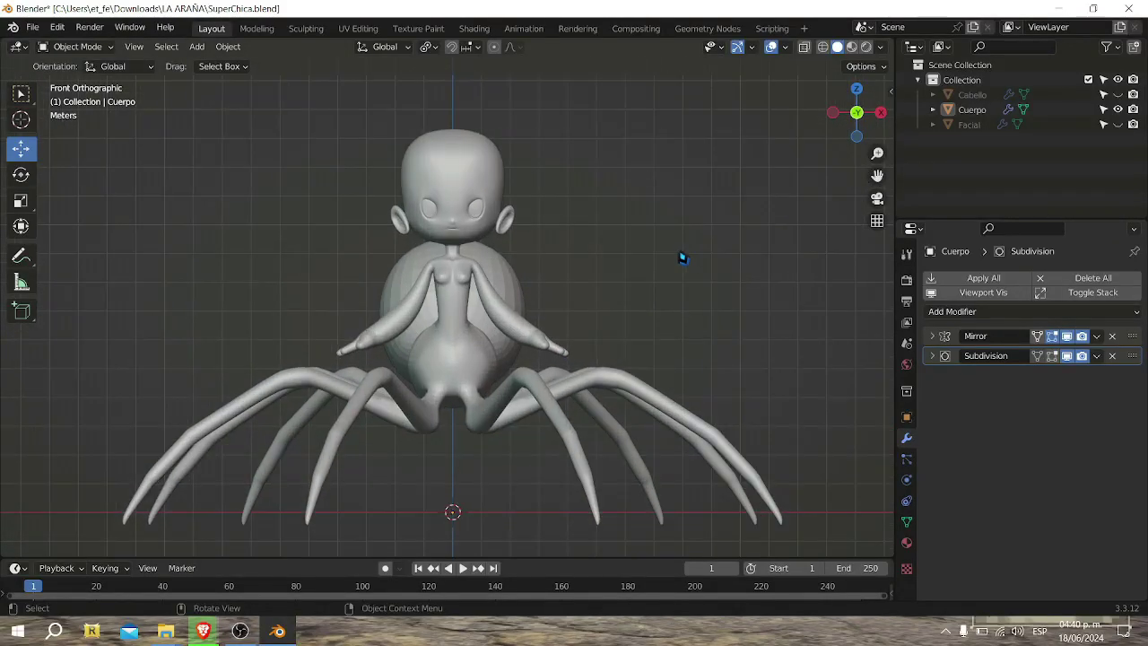
{"action": "left_click", "coordinate": [470, 281]}
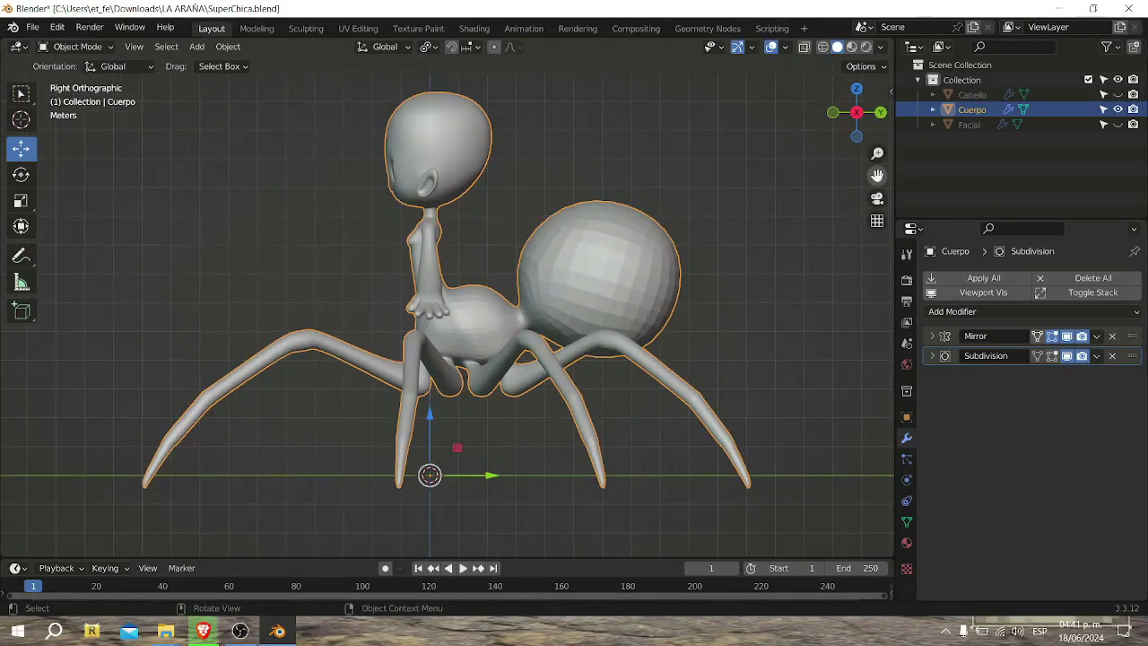
{"action": "key", "text": "KP_1"}
{"action": "key", "text": "ctrl+shift+s"}
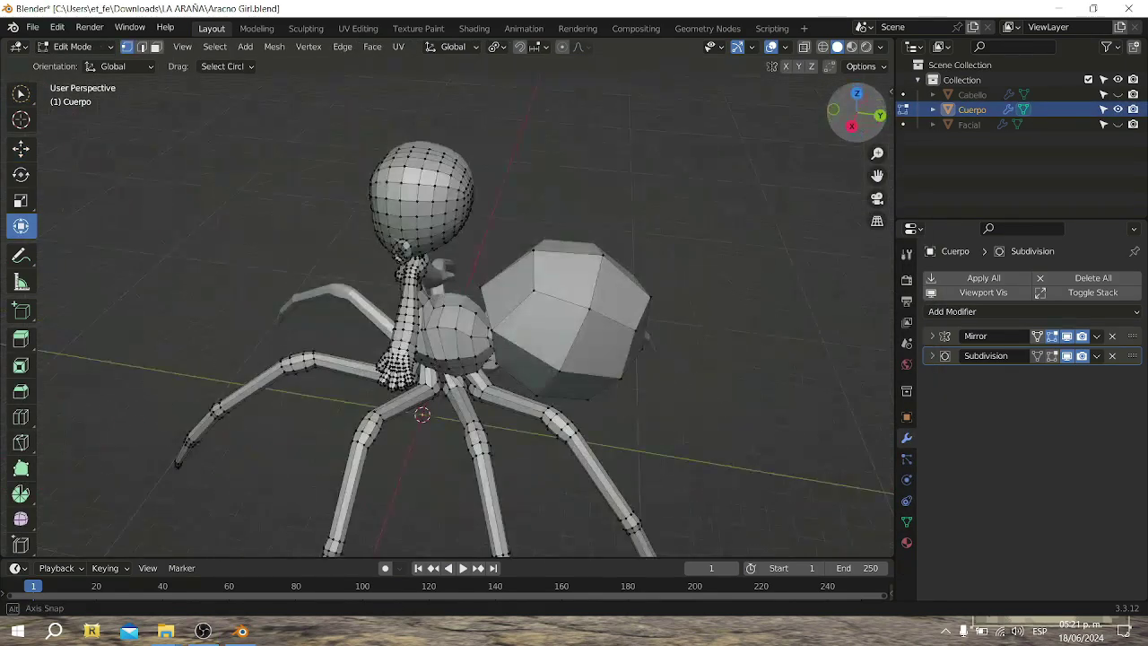
Add a loop cut across the torso and dissolve the extra edges
{"action": "mouse_move", "coordinate": [821, 119]}
{"action": "middle_mouse_down", "text": "alt"}
{"action": "mouse_move", "coordinate": [539, 314]}
{"action": "mouse_move", "coordinate": [586, 155]}
{"action": "middle_mouse_up", "text": "alt"}
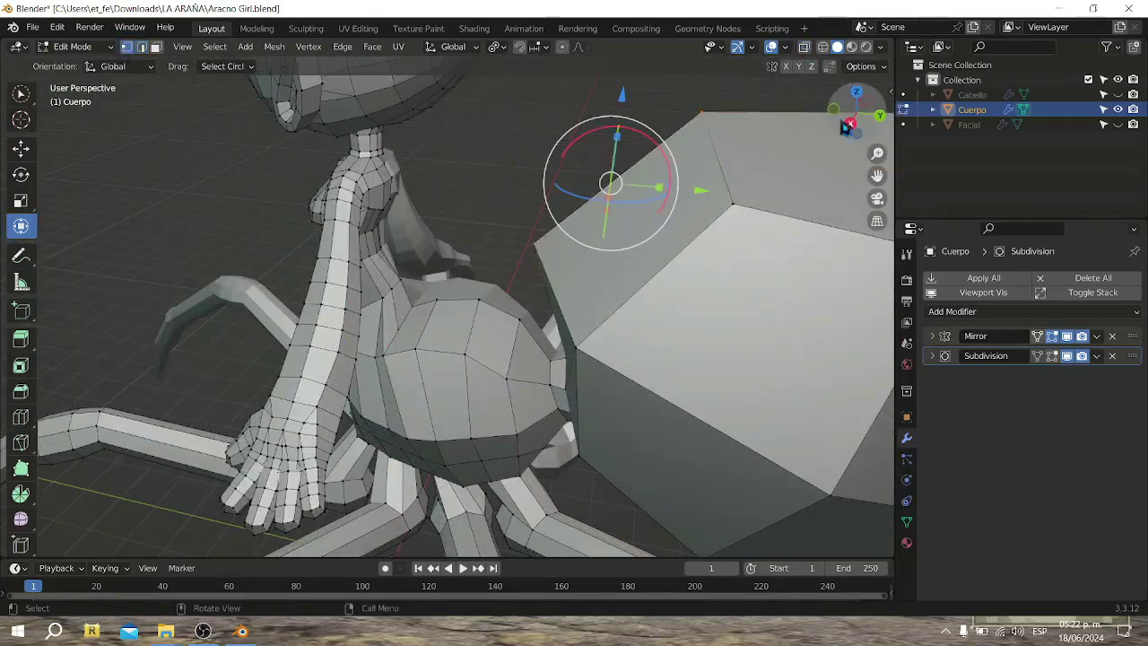
{"action": "middle_click_drag", "start_coordinate": [794, 127], "coordinate": [398, 463]}
{"action": "left_click", "coordinate": [738, 276]}
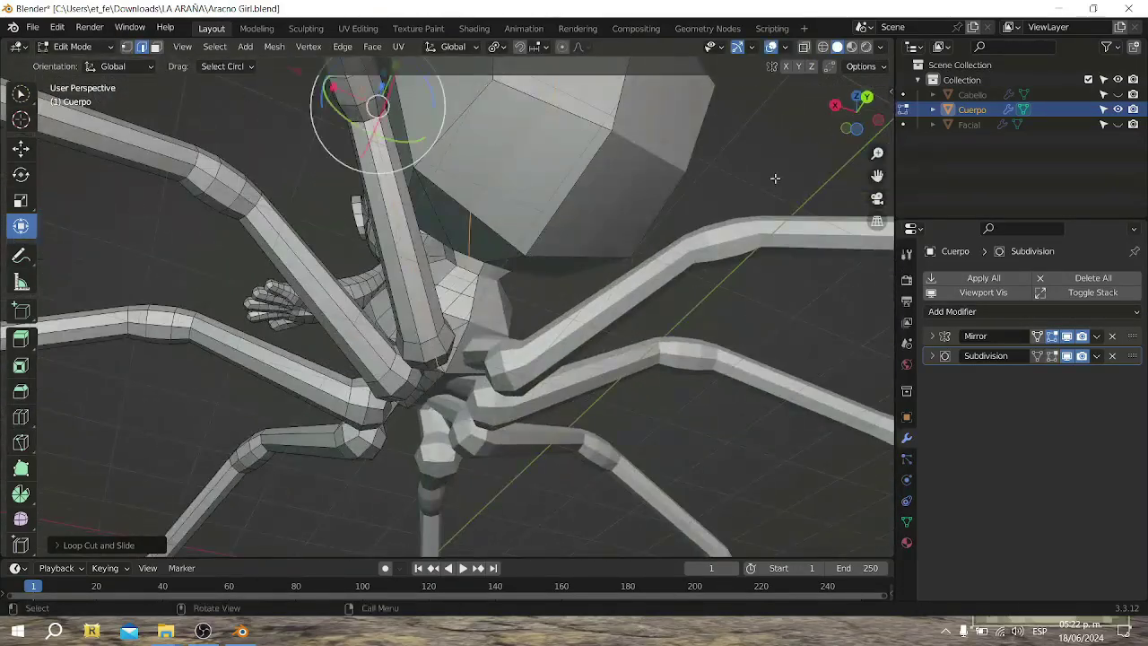
{"action": "left_click", "coordinate": [852, 112]}
{"action": "key", "text": "c"}
{"action": "key", "text": "Escape"}
Merge stray torso vertices and make the selected loop round with LoopTools Circle
{"action": "middle_click_drag", "start_coordinate": [577, 285], "coordinate": [382, 275]}
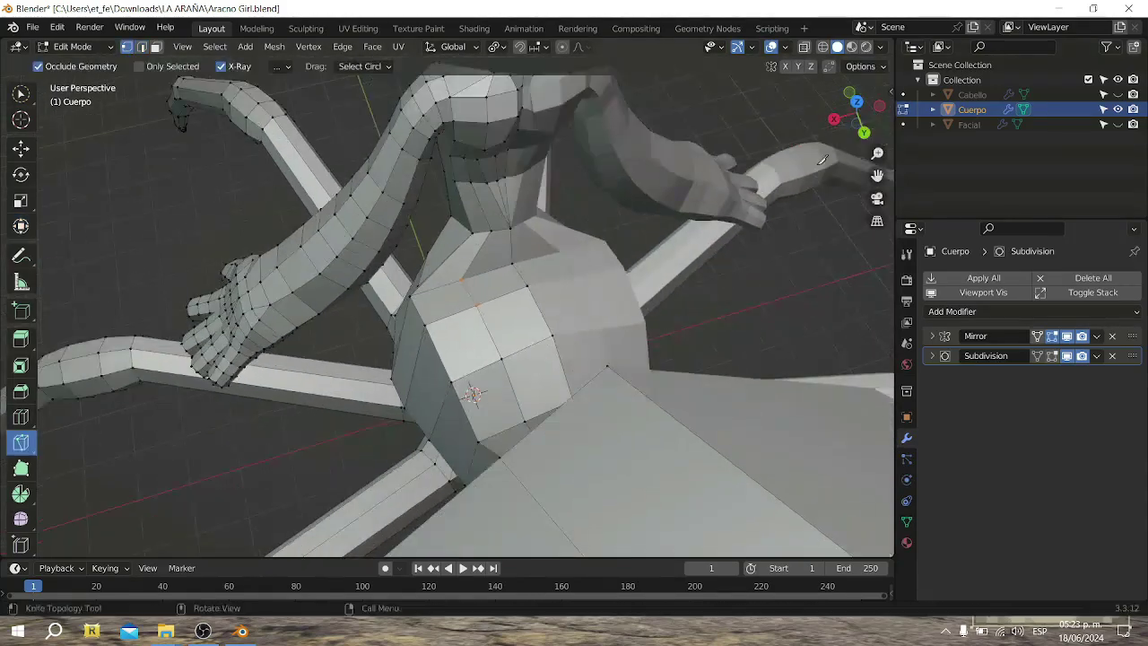
{"action": "middle_click_drag", "start_coordinate": [382, 275], "coordinate": [494, 369]}
{"action": "key", "text": "m"}
{"action": "key", "text": "n"}
{"action": "mouse_move", "coordinate": [495, 291]}
{"action": "middle_mouse_down"}
{"action": "mouse_move", "coordinate": [484, 376]}
{"action": "mouse_move", "coordinate": [386, 359]}
{"action": "middle_mouse_up"}
{"action": "key", "text": "n"}
{"action": "left_click", "coordinate": [808, 179]}
{"action": "key", "text": "KP_1"}
{"action": "key", "text": "n"}
{"action": "scroll", "coordinate": [558, 236], "scroll_direction": "up", "scroll_amount": 4}
Move the chest vertices into place, sliding one along the Y axis
{"action": "left_click_drag", "start_coordinate": [456, 321], "coordinate": [529, 385]}
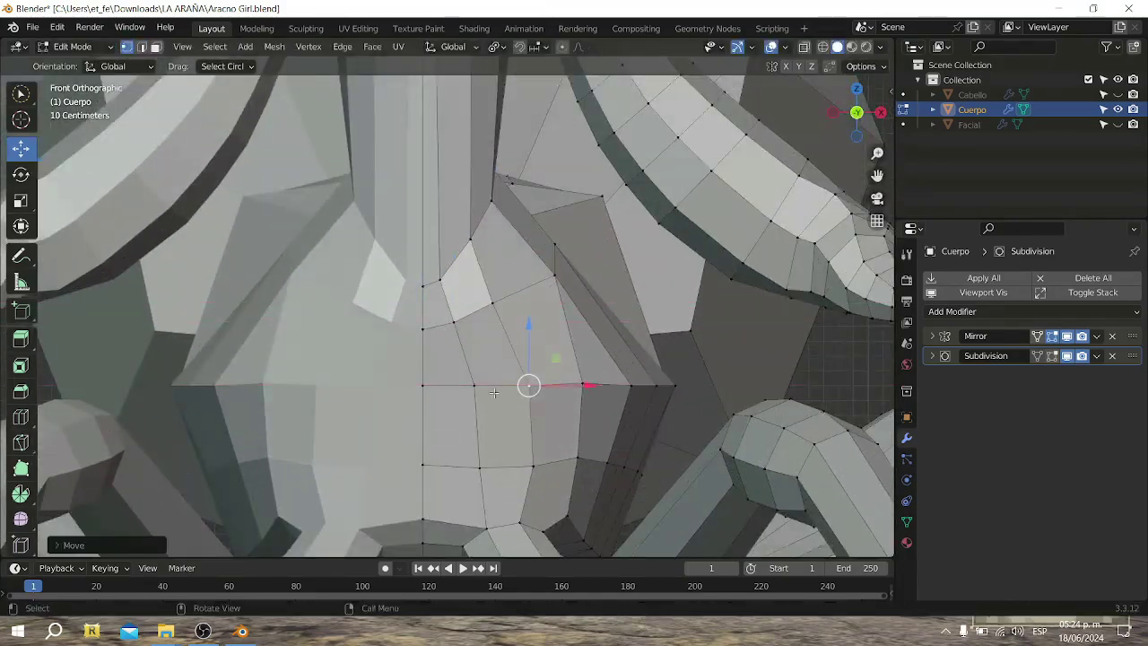
{"action": "mouse_move", "coordinate": [505, 302]}
{"action": "middle_mouse_down"}
{"action": "mouse_move", "coordinate": [314, 296]}
{"action": "mouse_move", "coordinate": [404, 269]}
{"action": "middle_mouse_up"}
{"action": "key", "text": "KP_3"}
{"action": "scroll", "coordinate": [326, 333], "scroll_direction": "up", "scroll_amount": 4}
{"action": "left_click_drag", "start_coordinate": [419, 257], "coordinate": [400, 269]}
{"action": "key", "text": "KP_1"}
{"action": "middle_click_drag", "start_coordinate": [466, 296], "coordinate": [431, 296]}
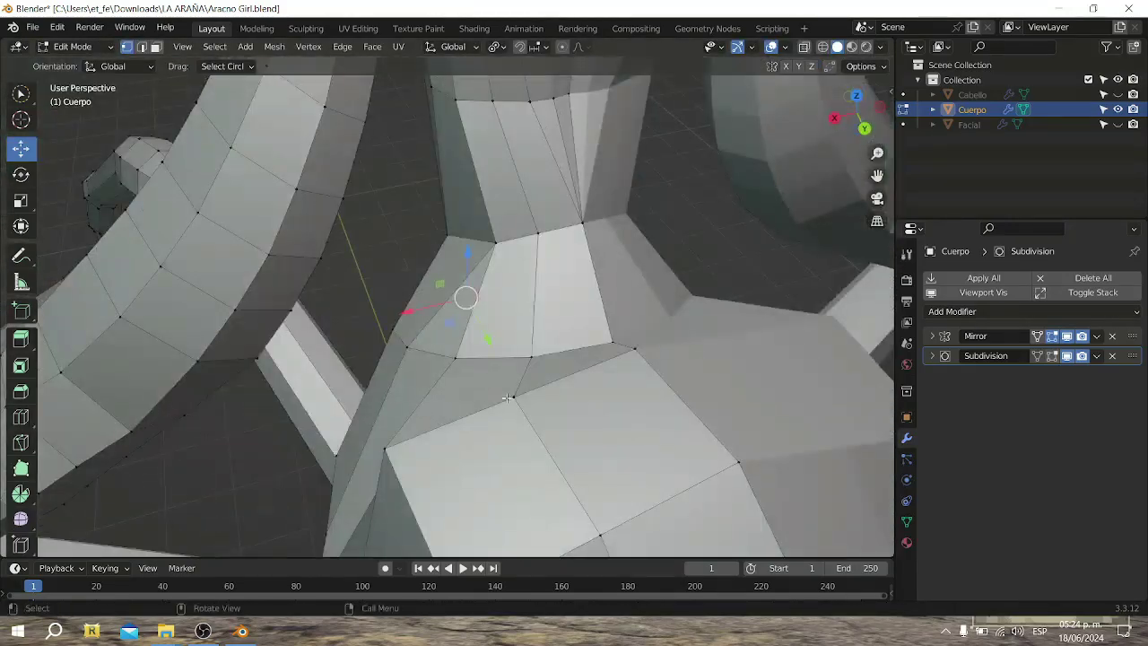
{"action": "left_click_drag", "start_coordinate": [381, 422], "coordinate": [377, 437]}
Select another chest vertex and start a knife cut across the torso
{"action": "left_click", "coordinate": [345, 414]}
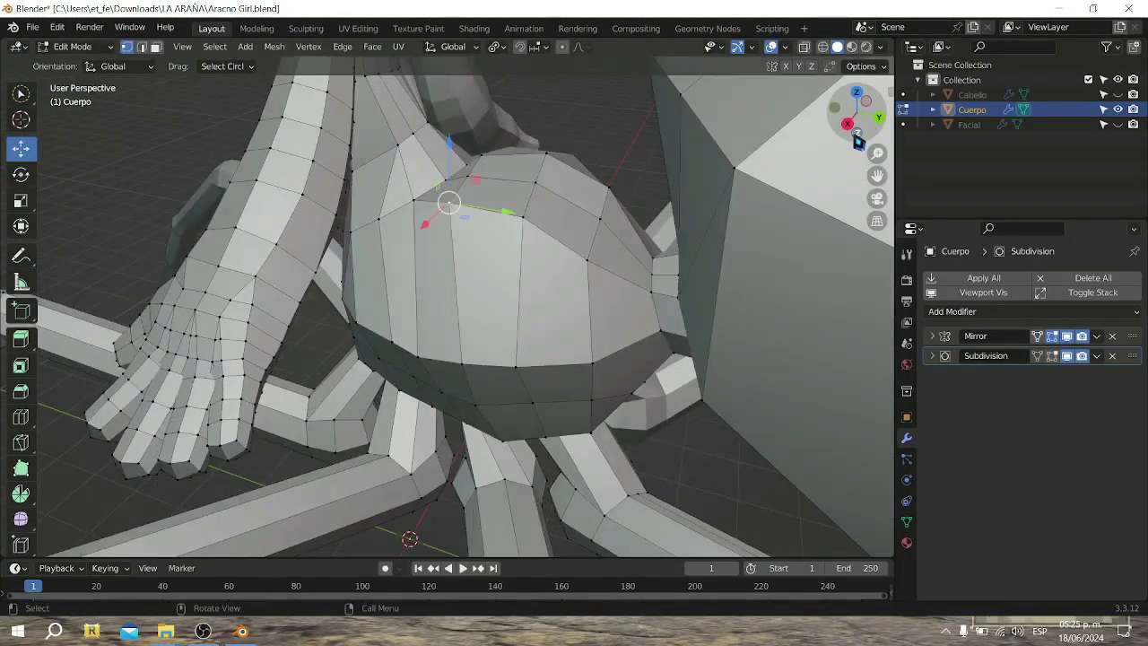
{"action": "scroll", "coordinate": [688, 241], "scroll_direction": "down", "scroll_amount": 3}
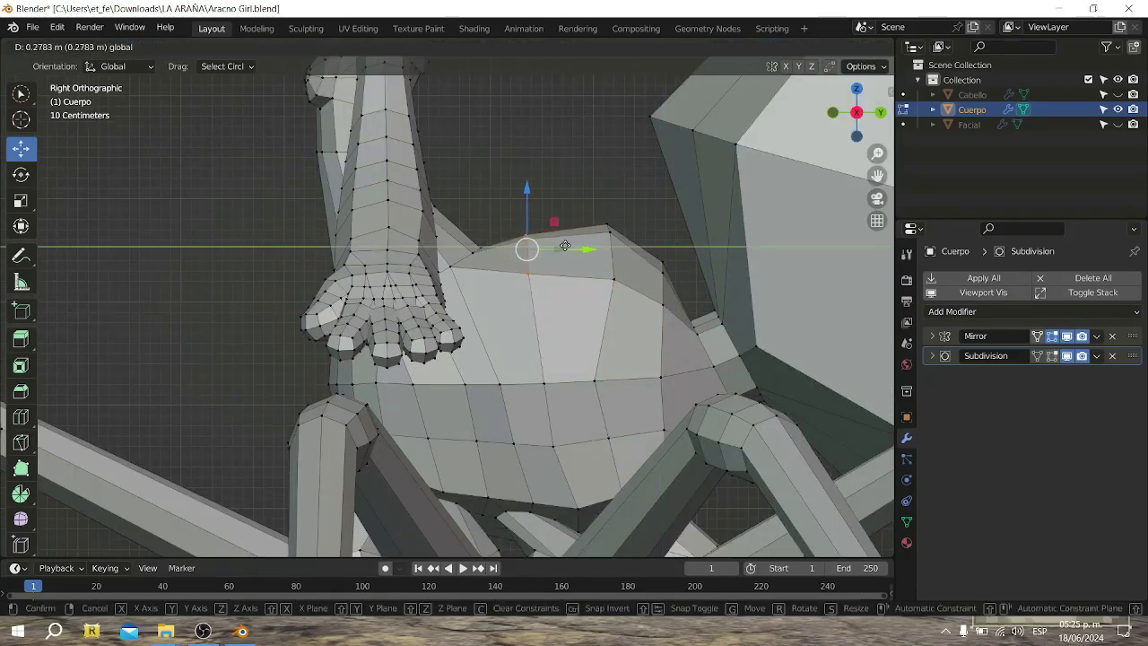
{"action": "scroll", "coordinate": [574, 269], "scroll_direction": "down", "scroll_amount": 2}
{"action": "key", "text": "Tab"}
{"action": "middle_click_drag", "start_coordinate": [575, 269], "coordinate": [464, 506]}
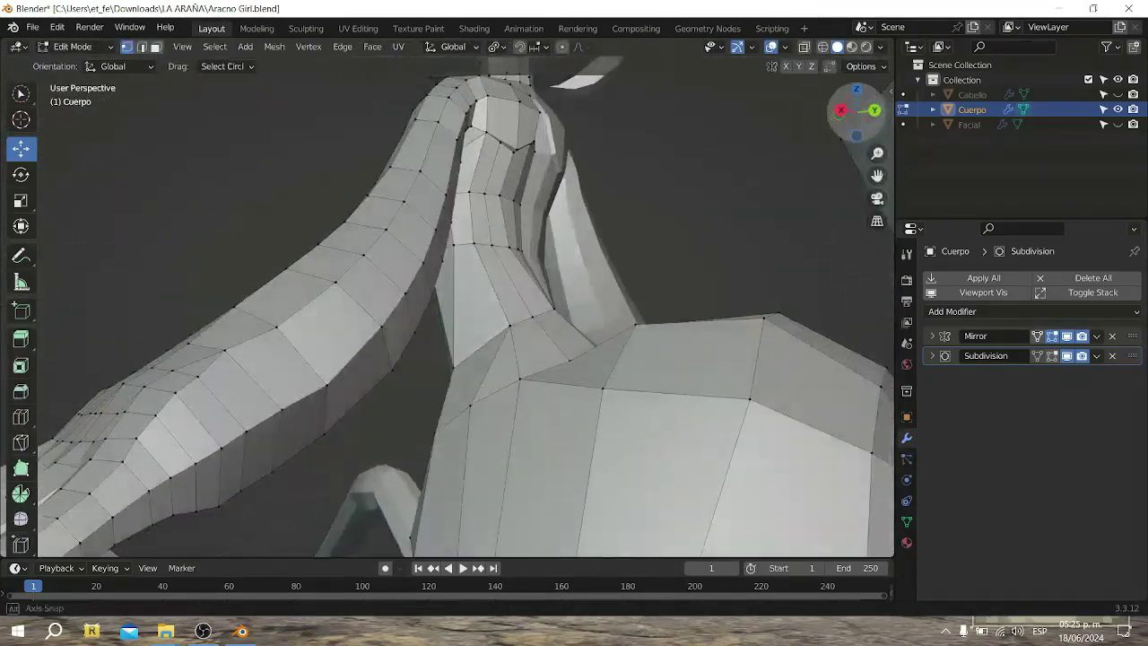
{"action": "left_click", "coordinate": [455, 238]}
{"action": "middle_click_drag", "start_coordinate": [458, 333], "coordinate": [538, 359]}
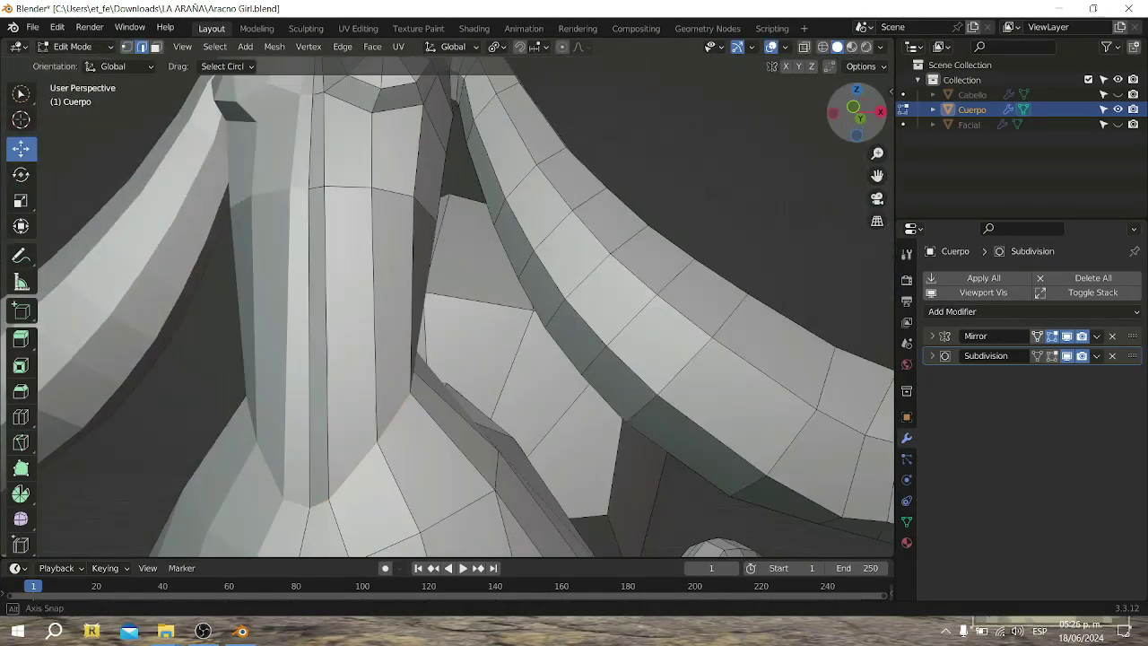
{"action": "middle_click_drag", "start_coordinate": [512, 295], "coordinate": [503, 377]}
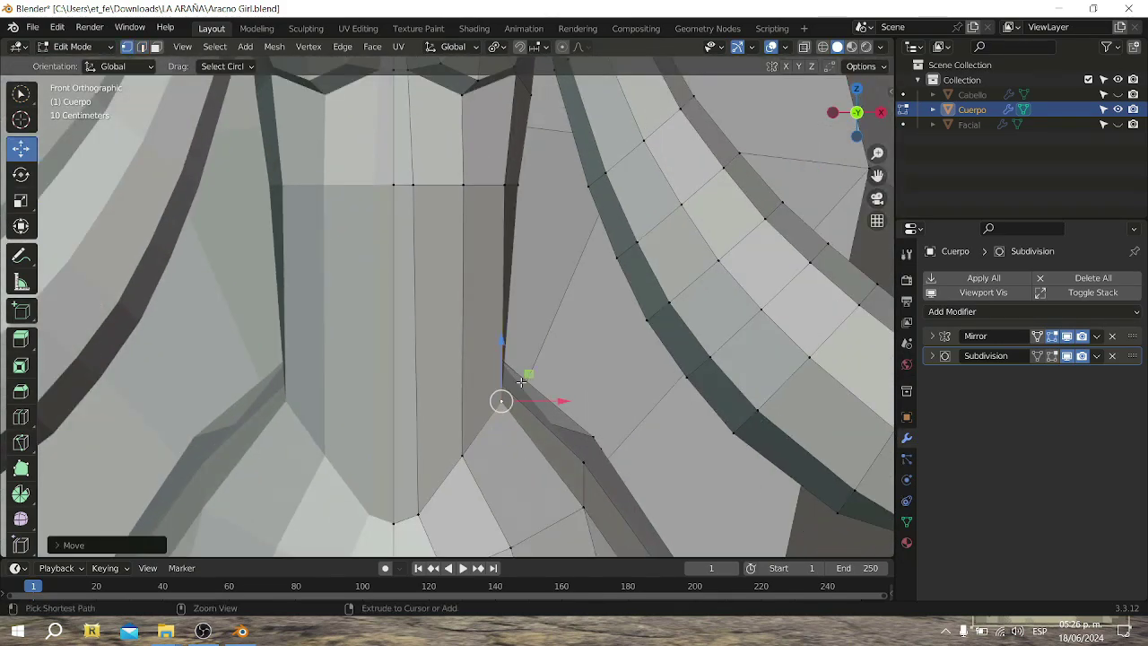
{"action": "scroll", "coordinate": [526, 315], "scroll_direction": "down", "scroll_amount": 3}
{"action": "scroll", "coordinate": [656, 446], "scroll_direction": "up", "scroll_amount": 5}
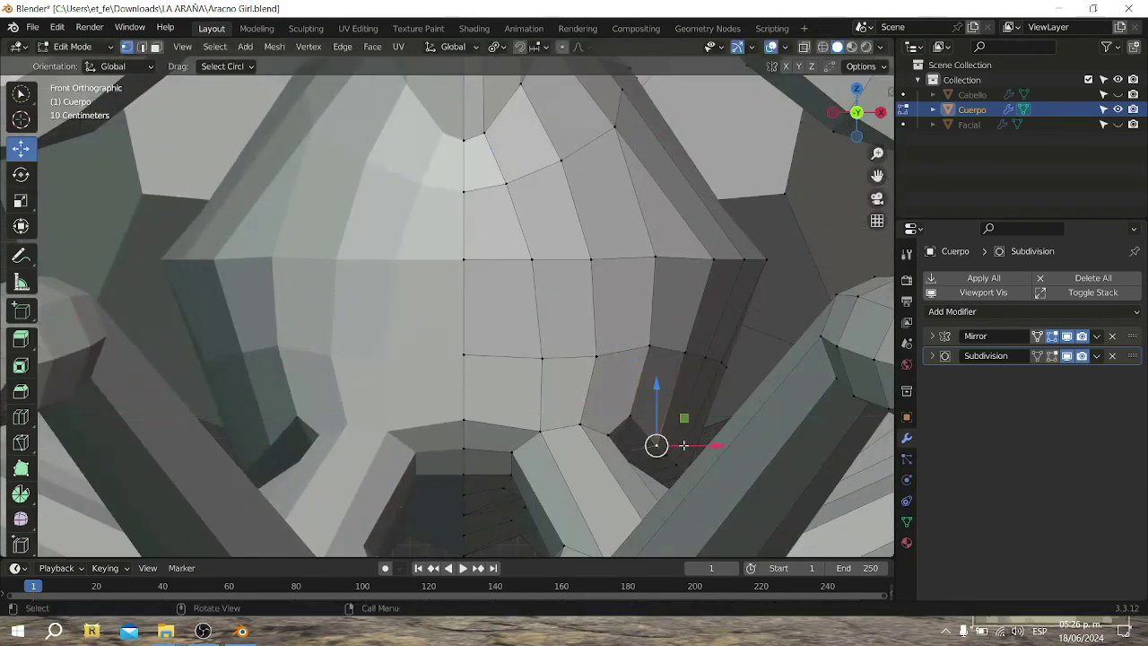
{"action": "mouse_move", "coordinate": [651, 264]}
{"action": "middle_mouse_down"}
{"action": "mouse_move", "coordinate": [448, 535]}
{"action": "mouse_move", "coordinate": [830, 126]}
{"action": "middle_mouse_up"}
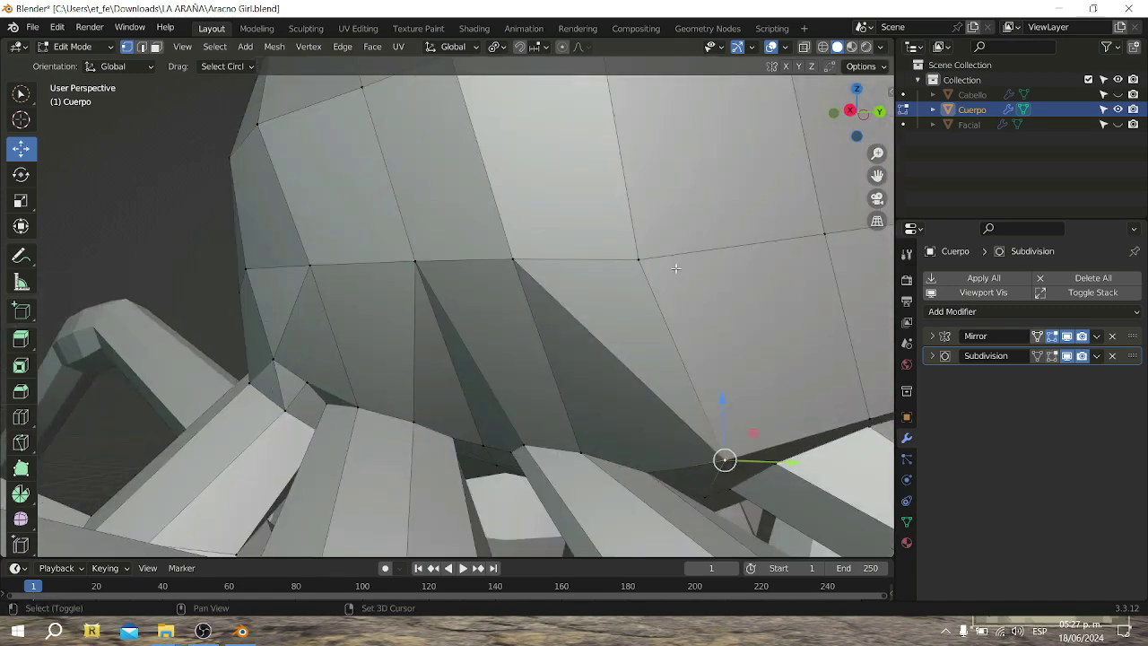
Slide the merged torso vertices along Y and move one up and outward
{"action": "mouse_move", "coordinate": [676, 267]}
{"action": "middle_mouse_down", "text": "shift"}
{"action": "mouse_move", "coordinate": [808, 230]}
{"action": "mouse_move", "coordinate": [570, 355]}
{"action": "middle_mouse_up", "text": "shift"}
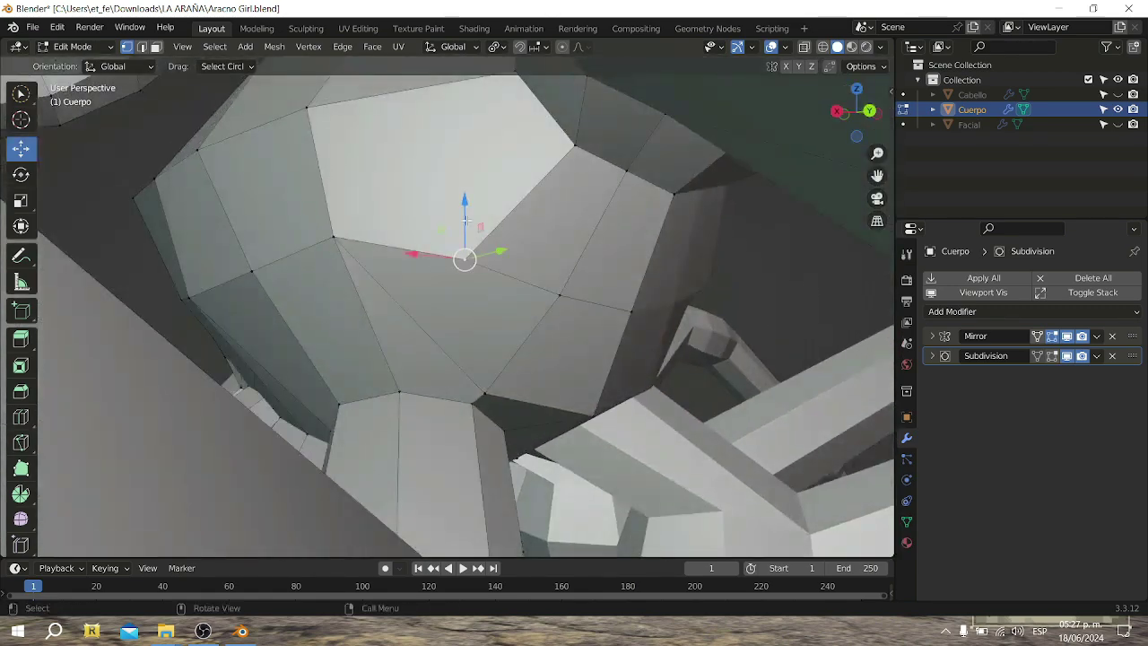
{"action": "middle_click_drag", "start_coordinate": [720, 345], "coordinate": [448, 269]}
{"action": "left_click_drag", "start_coordinate": [584, 261], "coordinate": [566, 261]}
{"action": "middle_click_drag", "start_coordinate": [566, 261], "coordinate": [714, 395]}
{"action": "mouse_move", "coordinate": [618, 441]}
{"action": "left_mouse_down"}
{"action": "mouse_move", "coordinate": [621, 363]}
{"action": "mouse_move", "coordinate": [662, 368]}
{"action": "left_mouse_up"}
{"action": "mouse_move", "coordinate": [749, 348]}
{"action": "middle_mouse_down"}
{"action": "mouse_move", "coordinate": [538, 323]}
{"action": "mouse_move", "coordinate": [478, 350]}
{"action": "mouse_move", "coordinate": [476, 367]}
{"action": "mouse_move", "coordinate": [599, 357]}
{"action": "middle_mouse_up"}
Select a vertical torso edge in edge mode, then return to vertex selection
{"action": "key", "text": "2"}
{"action": "left_click", "coordinate": [437, 225]}
{"action": "key", "text": "1"}
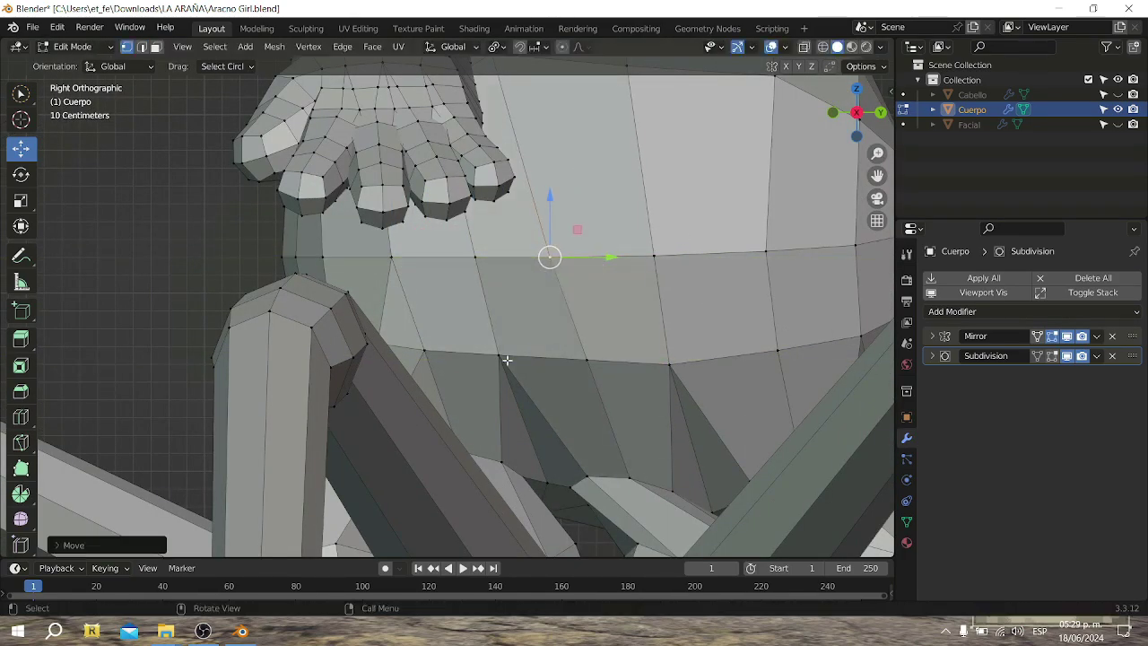
{"action": "scroll", "coordinate": [507, 360], "scroll_direction": "down", "scroll_amount": 5}
{"action": "middle_click_drag", "start_coordinate": [506, 360], "coordinate": [780, 278], "text": "shift"}
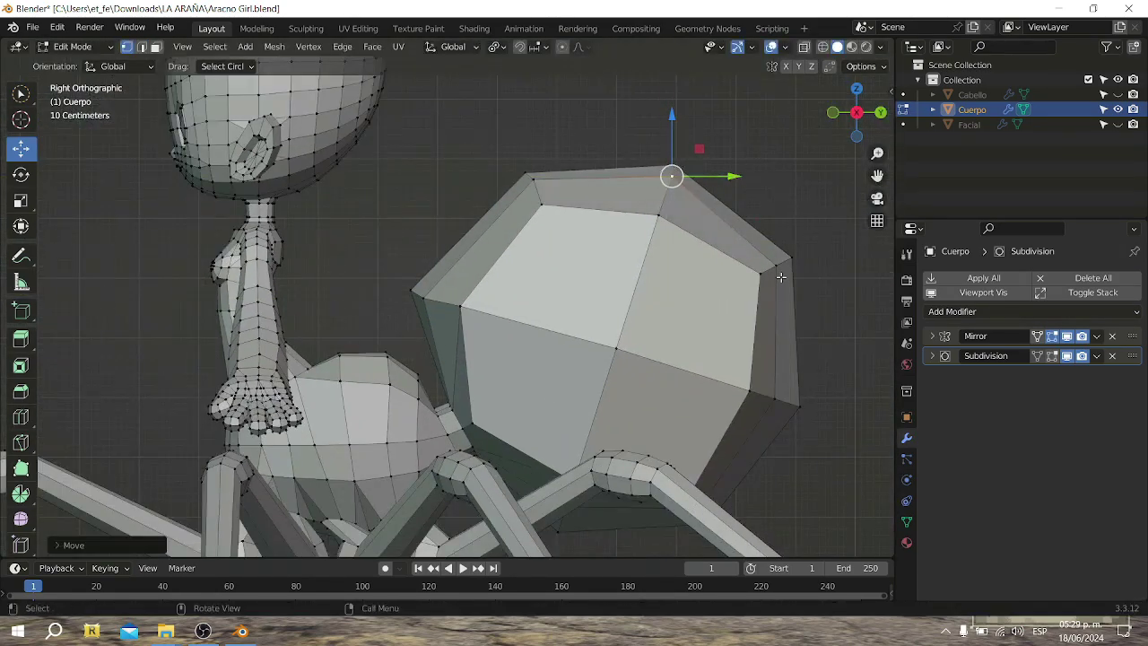
{"action": "scroll", "coordinate": [781, 260], "scroll_direction": "up", "scroll_amount": 5}
{"action": "scroll", "coordinate": [838, 279], "scroll_direction": "down", "scroll_amount": 6}
Add a lower loop around the abdomen, smooth it, and raise one abdomen vertex
{"action": "key", "text": "ctrl+r"}
{"action": "left_click", "coordinate": [543, 243]}
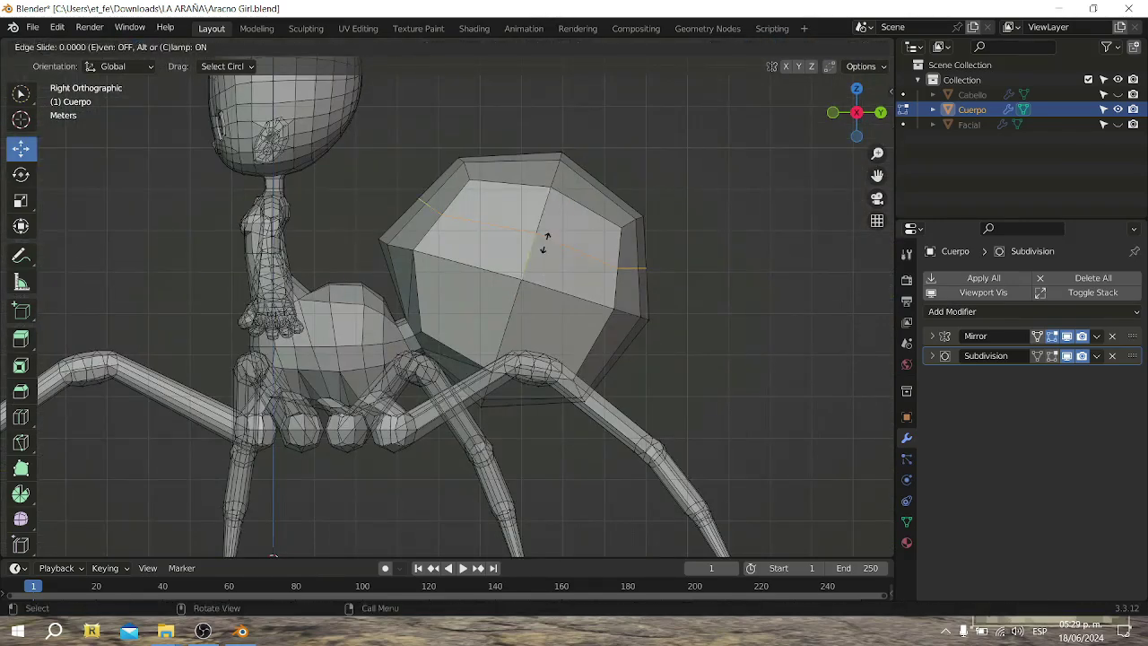
{"action": "left_click", "coordinate": [540, 183]}
{"action": "left_click", "coordinate": [526, 320]}
{"action": "left_click", "coordinate": [453, 149]}
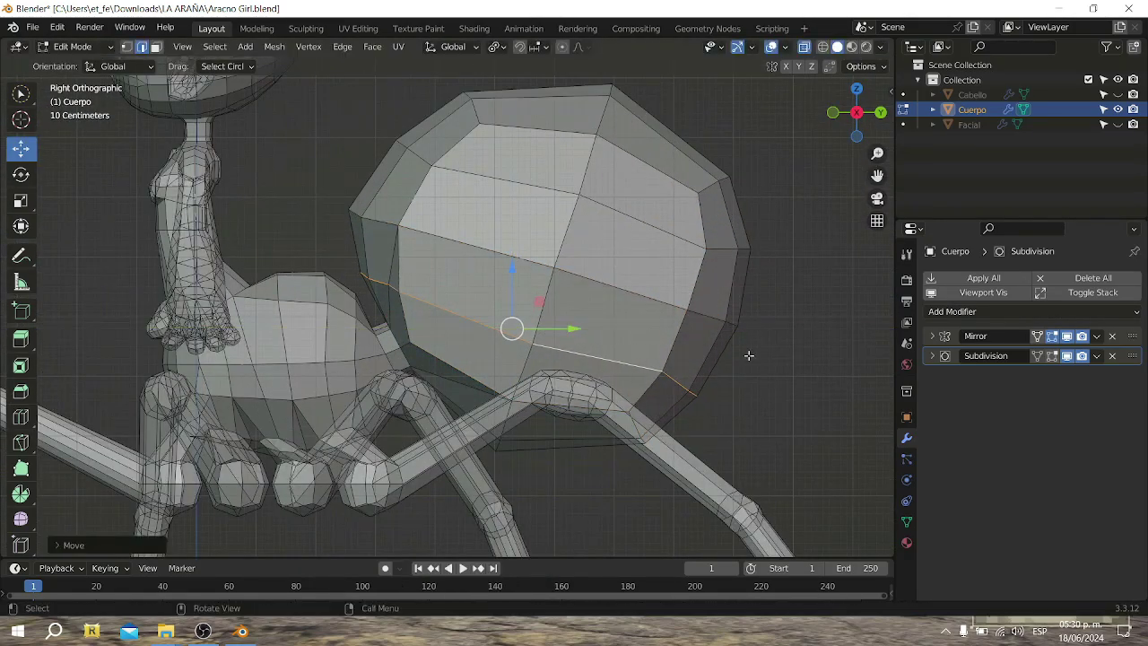
{"action": "scroll", "coordinate": [448, 244], "scroll_direction": "up", "scroll_amount": 3}
{"action": "scroll", "coordinate": [371, 282], "scroll_direction": "up", "scroll_amount": 2}
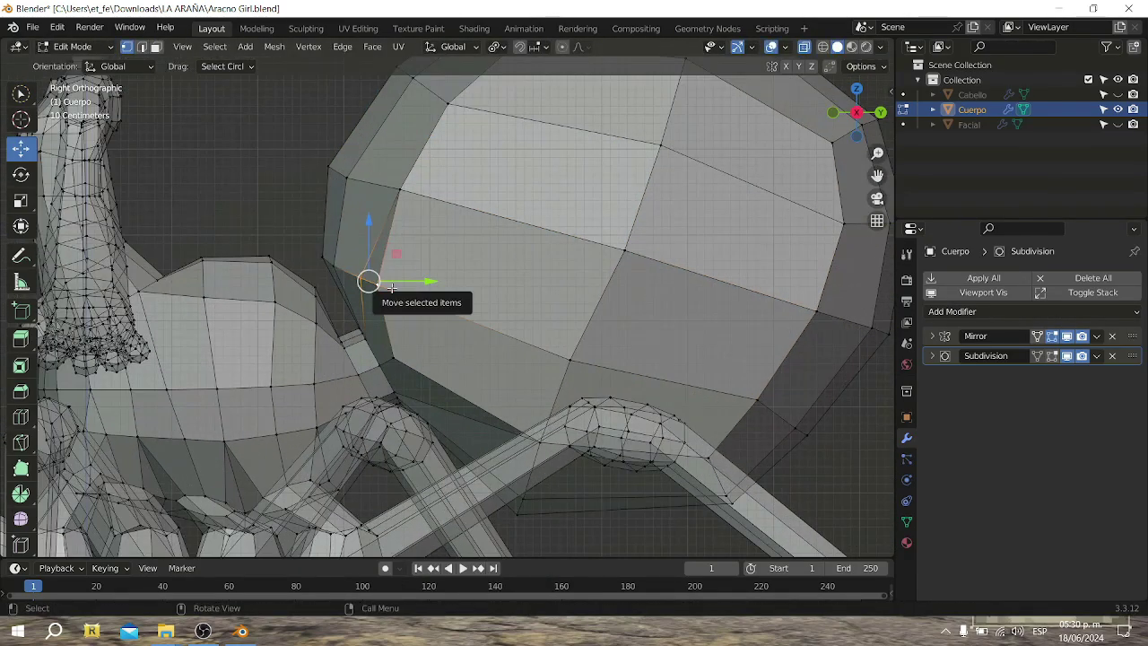
{"action": "scroll", "coordinate": [449, 314], "scroll_direction": "down", "scroll_amount": 4}
{"action": "scroll", "coordinate": [741, 391], "scroll_direction": "up", "scroll_amount": 4}
{"action": "left_click", "coordinate": [741, 391]}
{"action": "left_click_drag", "start_coordinate": [741, 354], "coordinate": [747, 338]}
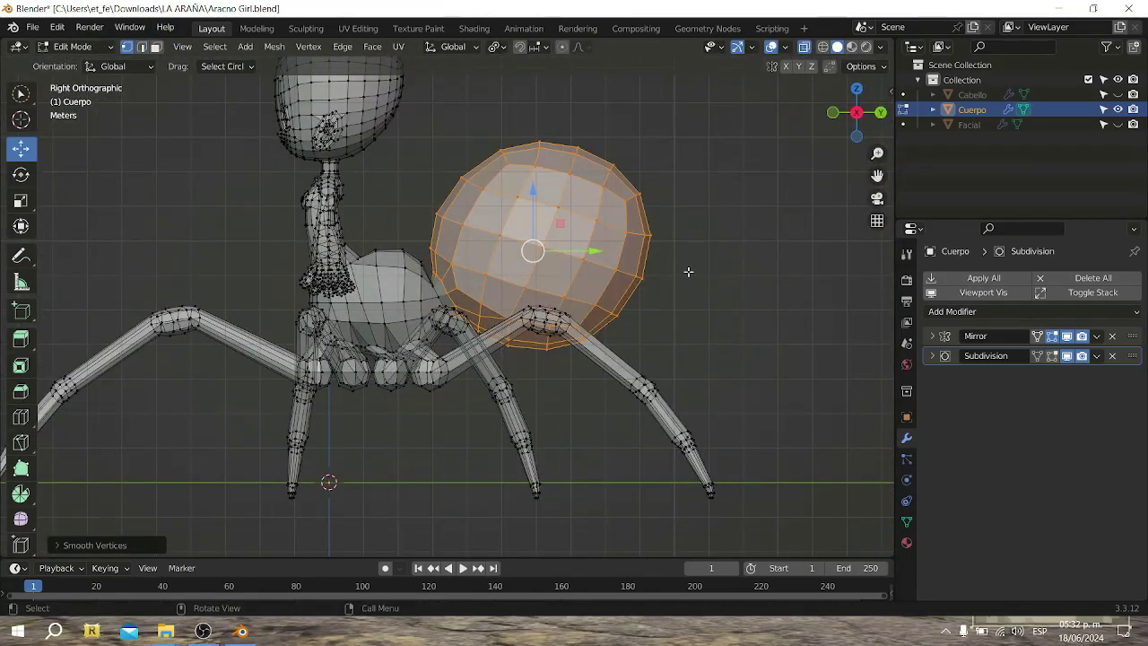
Zoom in on the abdomen's underside and begin circle-selecting its vertices
{"action": "scroll", "coordinate": [688, 271], "scroll_direction": "up", "scroll_amount": 2}
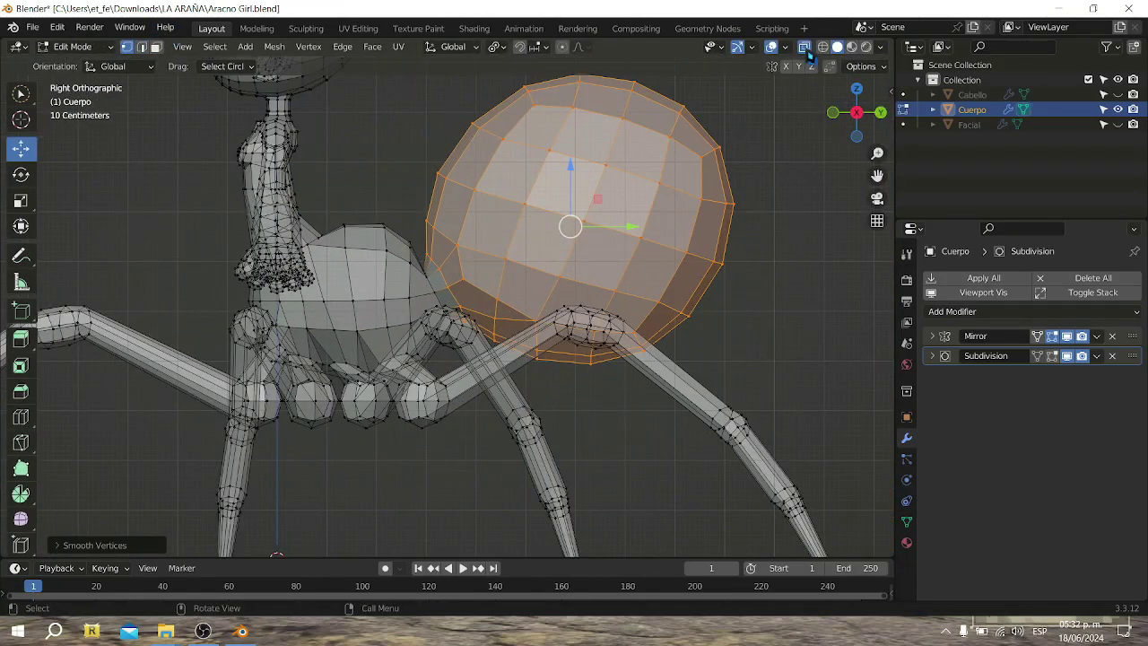
{"action": "scroll", "coordinate": [825, 343], "scroll_direction": "up", "scroll_amount": 3}
{"action": "scroll", "coordinate": [825, 344], "scroll_direction": "up", "scroll_amount": 5}
{"action": "key", "text": "s"}
{"action": "key", "text": "Escape"}
{"action": "scroll", "coordinate": [432, 181], "scroll_direction": "up", "scroll_amount": 2}
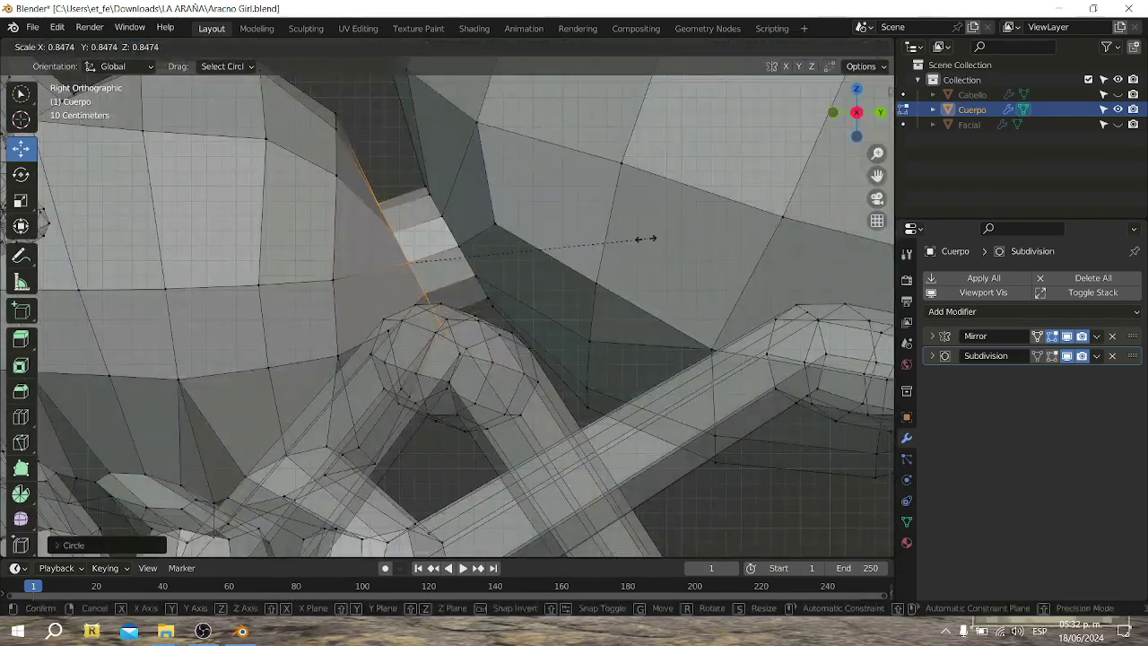
{"action": "key", "text": "c"}
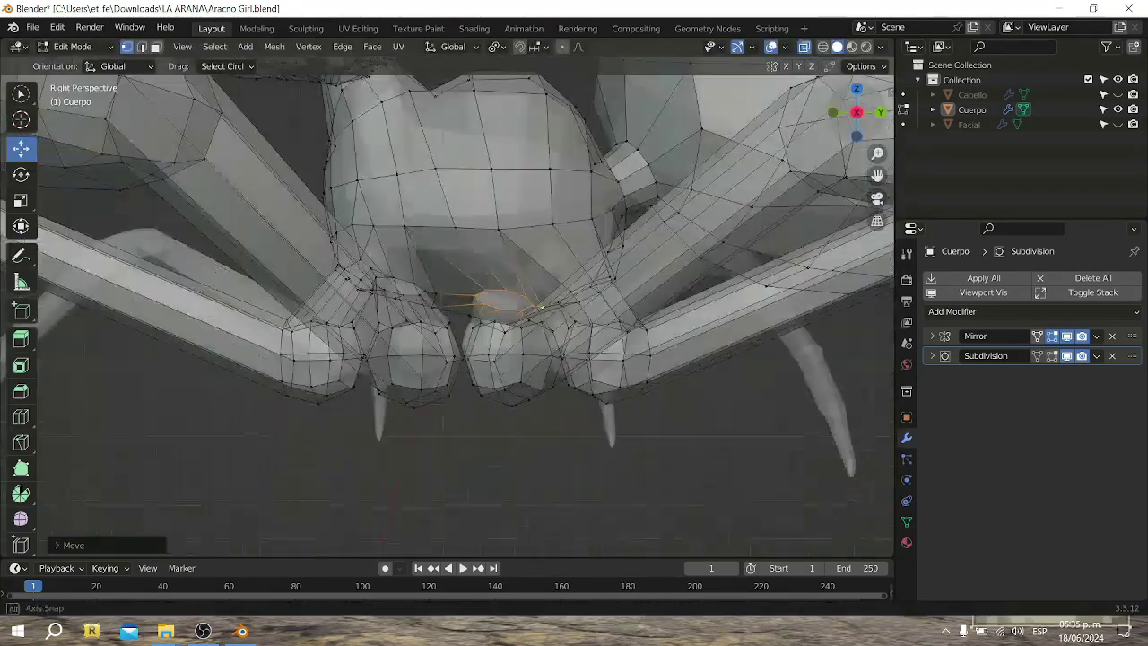
Shift the front leg base slightly, then view it from the right side in X-ray
{"action": "scroll", "coordinate": [645, 309], "scroll_direction": "down", "scroll_amount": 2}
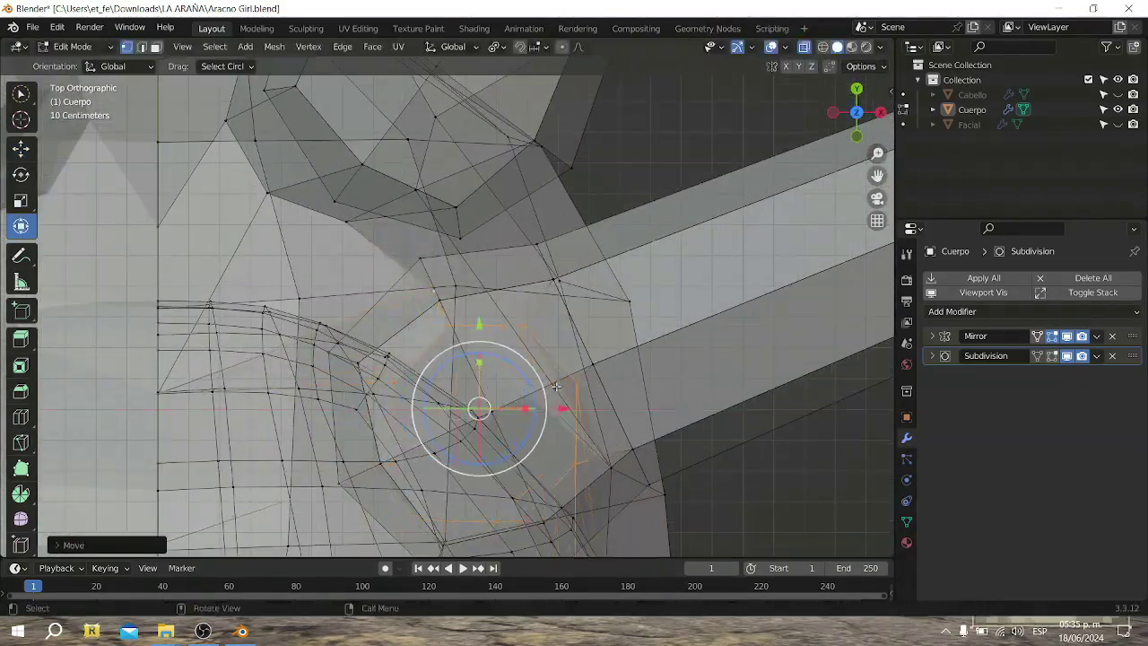
{"action": "left_click_drag", "start_coordinate": [434, 237], "coordinate": [433, 234]}
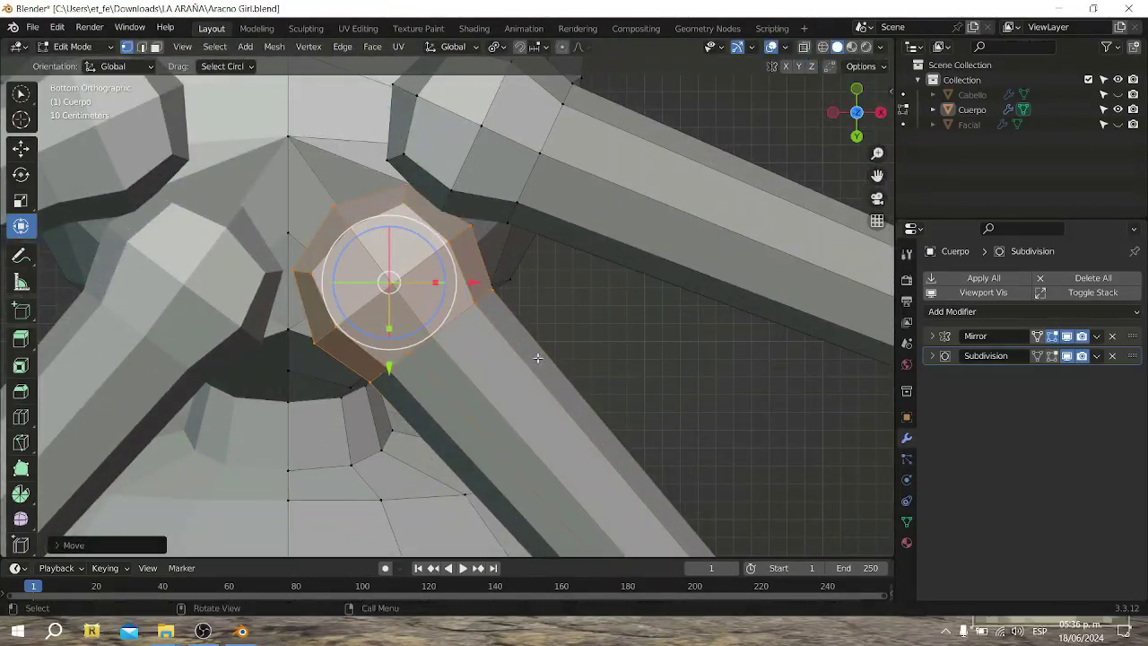
{"action": "key", "text": "KP_3"}
{"action": "key", "text": "alt+z"}
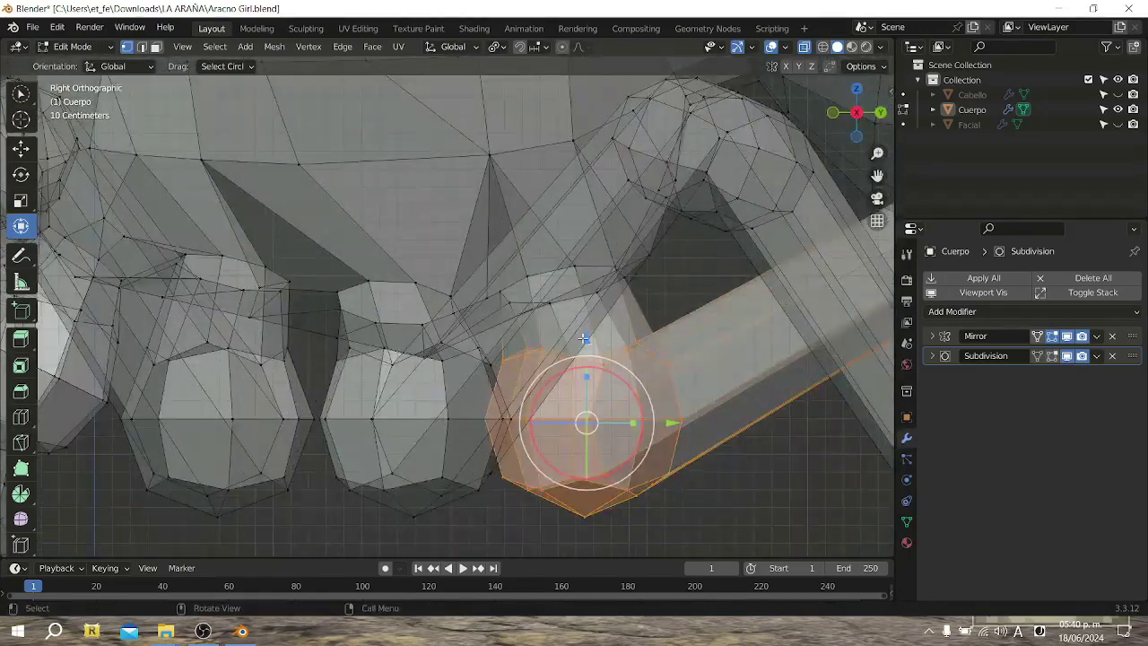
Rotate the selected leg base on the Cuerpo underside so it tilts upward
{"action": "key", "text": "r"}
{"action": "left_click", "coordinate": [680, 395]}
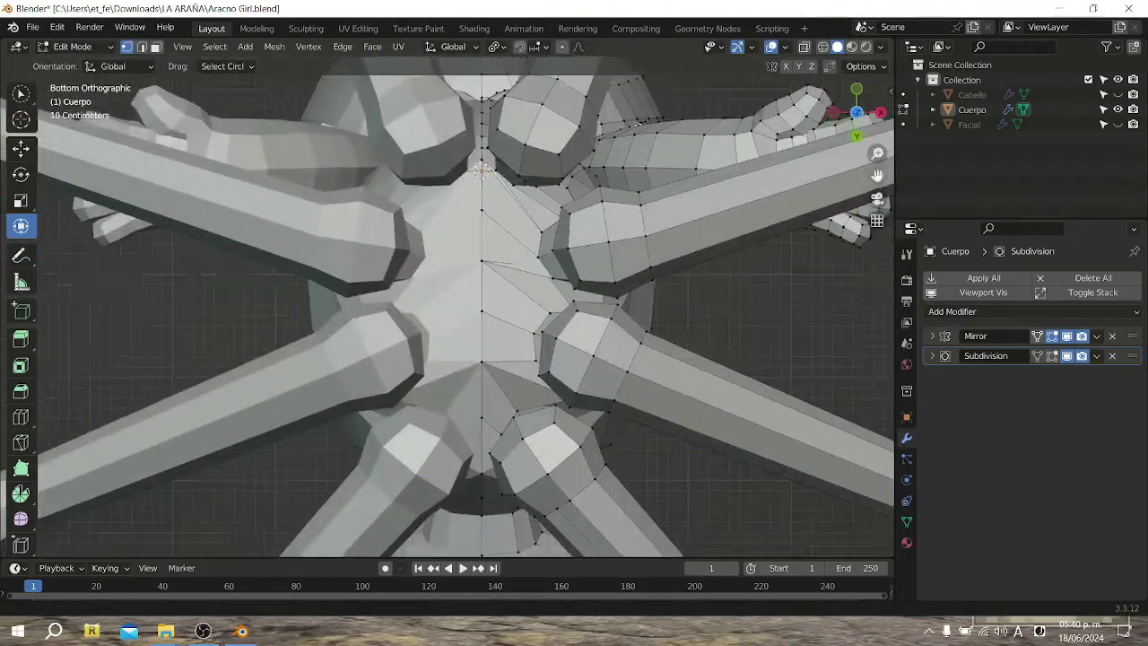
{"action": "middle_click_drag", "start_coordinate": [449, 314], "coordinate": [163, 476]}
{"action": "middle_click_drag", "start_coordinate": [813, 61], "coordinate": [563, 235]}
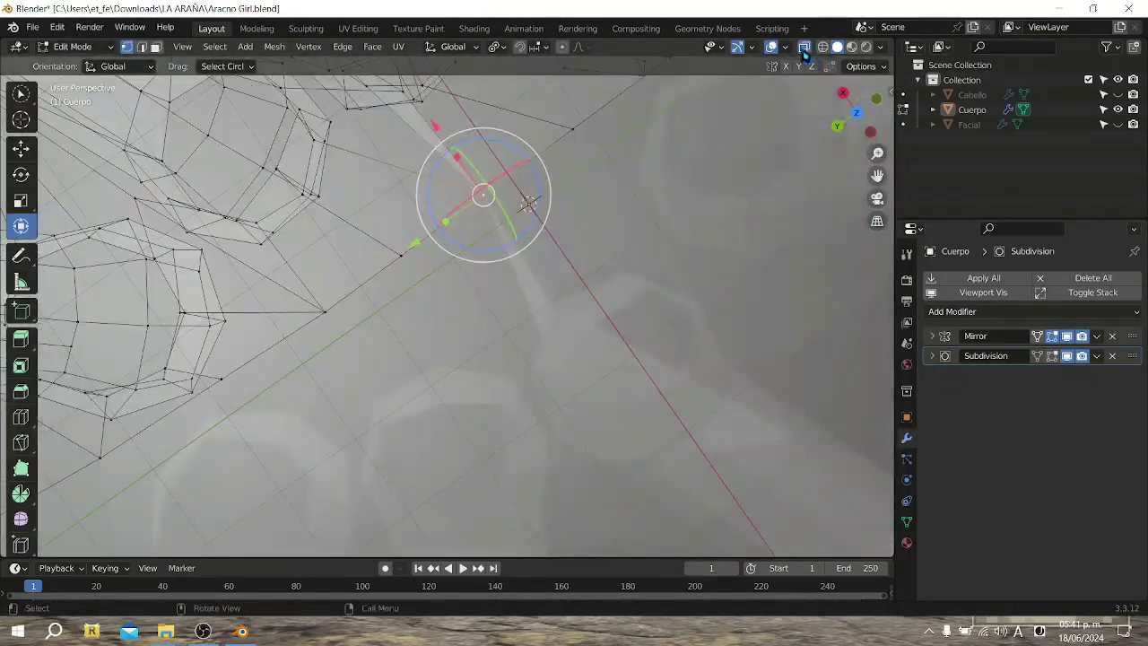
{"action": "mouse_move", "coordinate": [474, 209]}
{"action": "middle_mouse_down"}
{"action": "mouse_move", "coordinate": [426, 289]}
{"action": "mouse_move", "coordinate": [400, 260]}
{"action": "middle_mouse_up"}
{"action": "left_click_drag", "start_coordinate": [857, 113], "coordinate": [862, 136]}
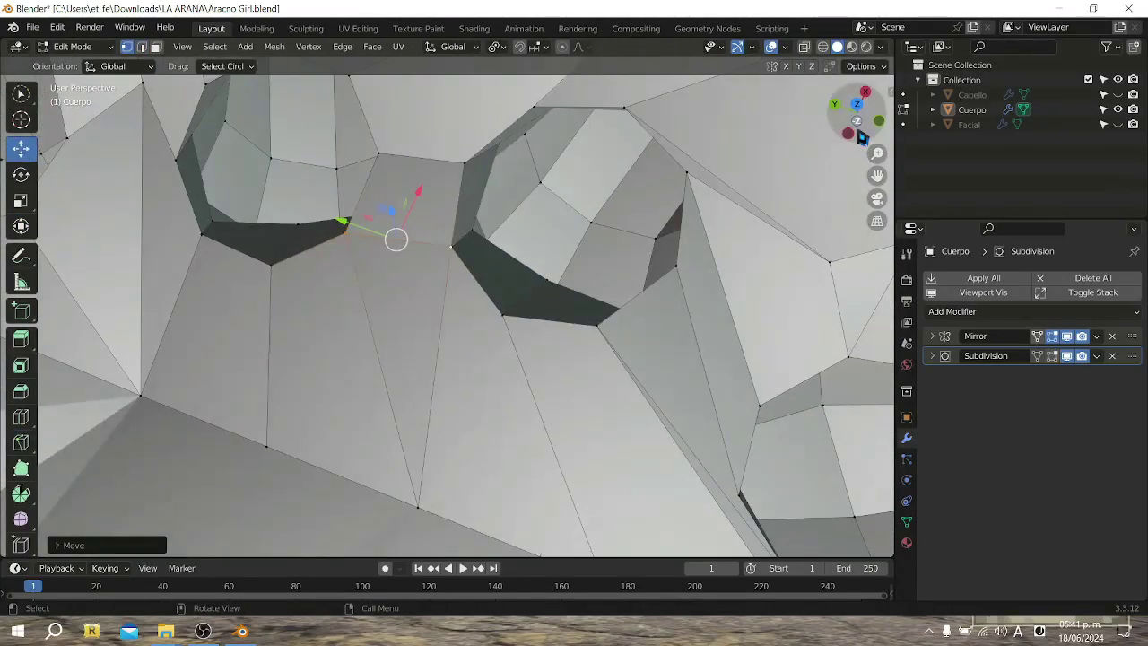
{"action": "middle_click_drag", "start_coordinate": [722, 221], "coordinate": [539, 359]}
Knife-cut a new edge by the leg joint and move a vertex onto the centre seam
{"action": "key", "text": "k"}
{"action": "left_click", "coordinate": [486, 382]}
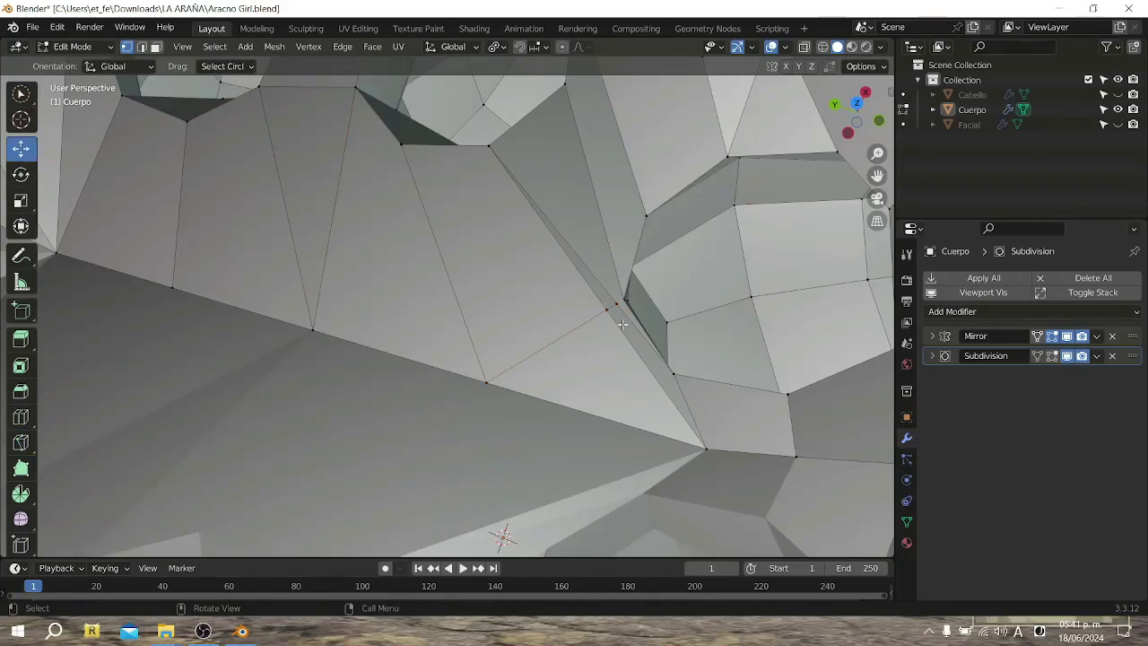
{"action": "middle_click_drag", "start_coordinate": [598, 257], "coordinate": [475, 178]}
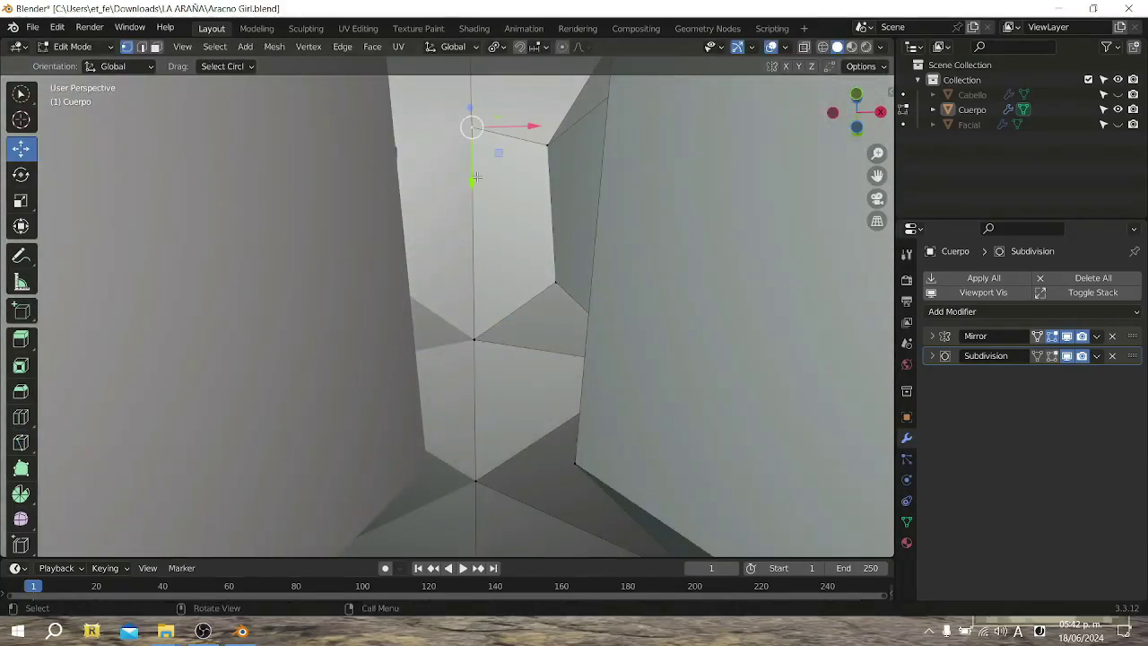
{"action": "scroll", "coordinate": [475, 178], "scroll_direction": "down", "scroll_amount": 5}
{"action": "mouse_move", "coordinate": [476, 177]}
{"action": "middle_mouse_down"}
{"action": "mouse_move", "coordinate": [513, 389]}
{"action": "mouse_move", "coordinate": [516, 323]}
{"action": "middle_mouse_up"}
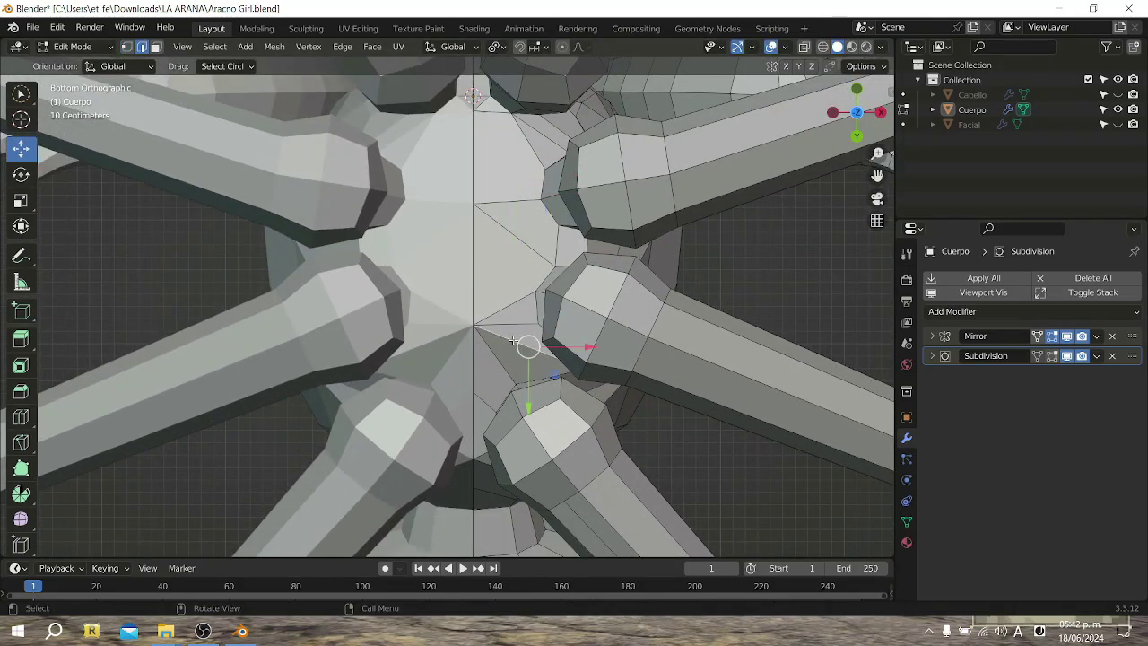
{"action": "scroll", "coordinate": [516, 320], "scroll_direction": "up", "scroll_amount": 2}
{"action": "key", "text": "g"}
{"action": "left_click", "coordinate": [469, 388]}
{"action": "scroll", "coordinate": [469, 389], "scroll_direction": "down", "scroll_amount": 1}
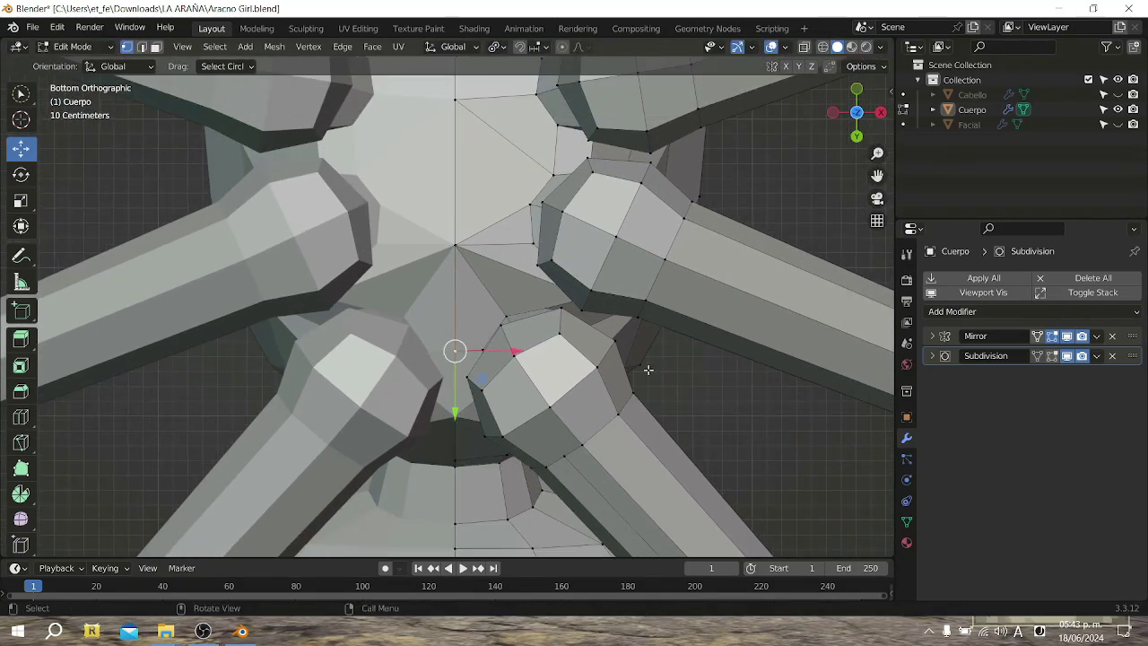
{"action": "key", "text": "Return"}
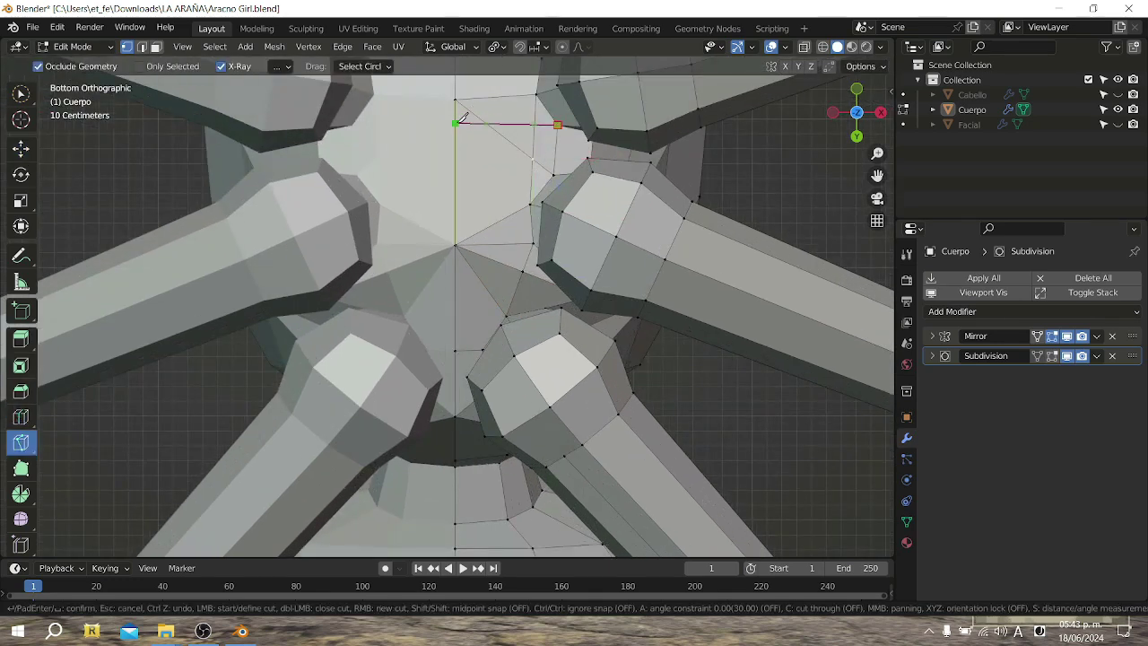
In edge select mode, select the diagonal edge under the spider torso
{"action": "left_click", "coordinate": [142, 47]}
{"action": "left_click", "coordinate": [482, 279]}
{"action": "scroll", "coordinate": [437, 318], "scroll_direction": "down", "scroll_amount": 2}
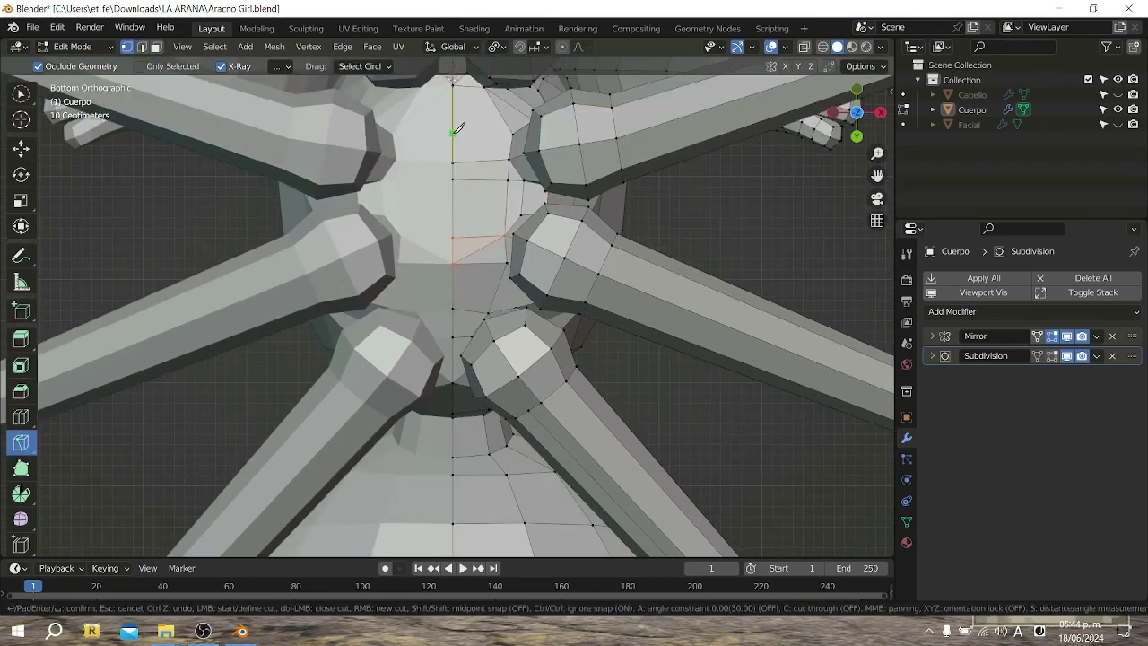
{"action": "key", "text": "Escape"}
{"action": "mouse_move", "coordinate": [487, 225]}
{"action": "middle_mouse_down"}
{"action": "mouse_move", "coordinate": [156, 235]}
{"action": "mouse_move", "coordinate": [520, 260]}
{"action": "middle_mouse_up"}
{"action": "scroll", "coordinate": [519, 259], "scroll_direction": "up", "scroll_amount": 5}
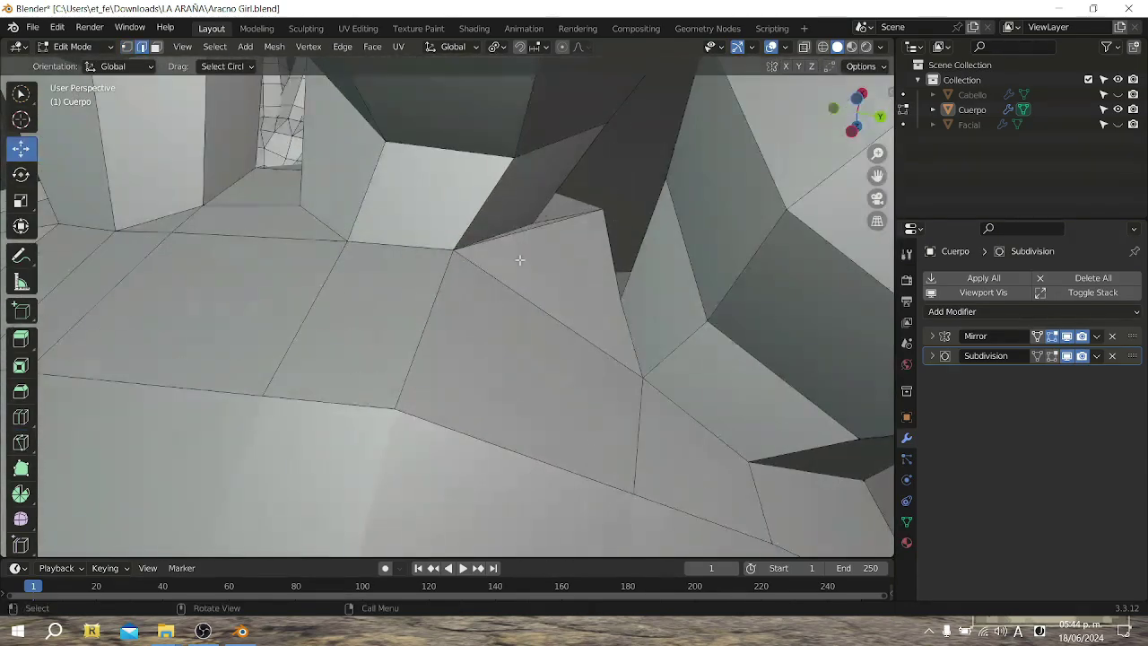
{"action": "mouse_move", "coordinate": [629, 234]}
{"action": "middle_mouse_down"}
{"action": "mouse_move", "coordinate": [139, 285]}
{"action": "mouse_move", "coordinate": [457, 272]}
{"action": "mouse_move", "coordinate": [52, 449]}
{"action": "middle_mouse_up"}
Merge the stray vertices and knife-cut new edges across the triangle faces
{"action": "key", "text": "k"}
{"action": "key", "text": "m"}
{"action": "key", "text": "Return"}
{"action": "middle_click_drag", "start_coordinate": [633, 401], "coordinate": [334, 408]}
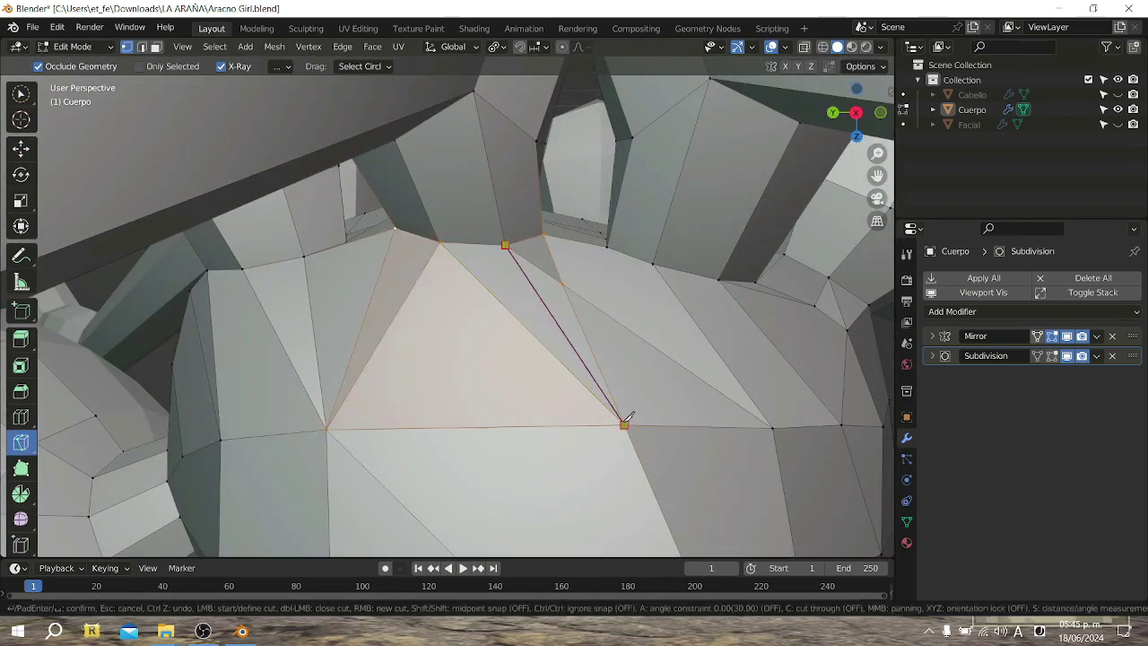
{"action": "key", "text": "Return"}
{"action": "middle_click_drag", "start_coordinate": [628, 419], "coordinate": [374, 318]}
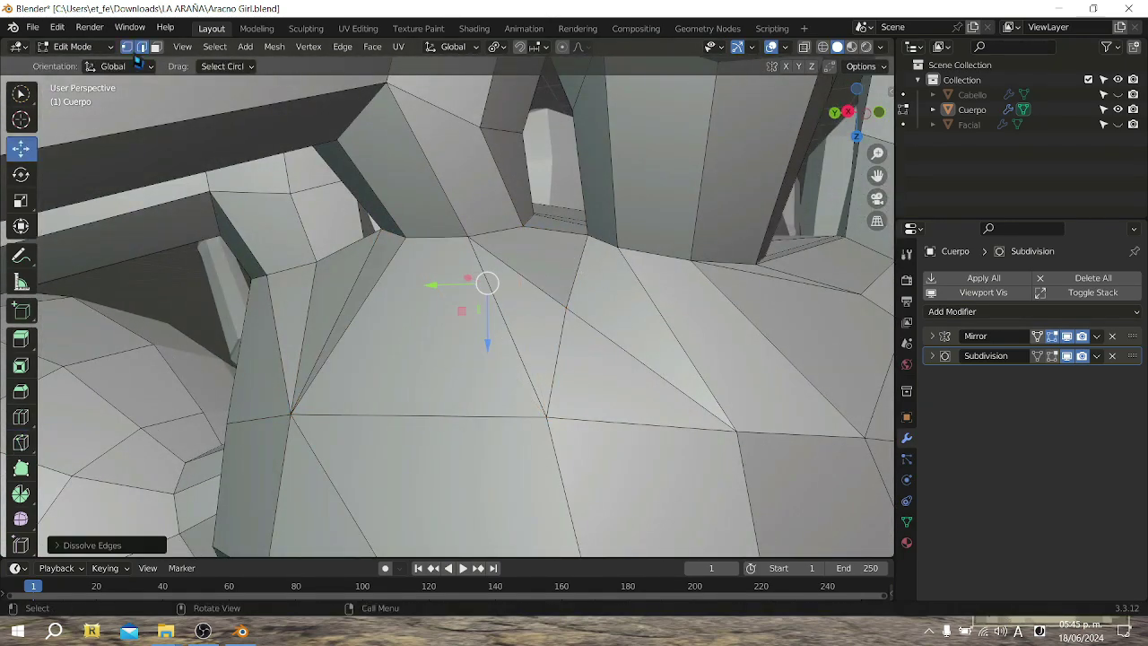
{"action": "middle_click_drag", "start_coordinate": [538, 377], "coordinate": [458, 410]}
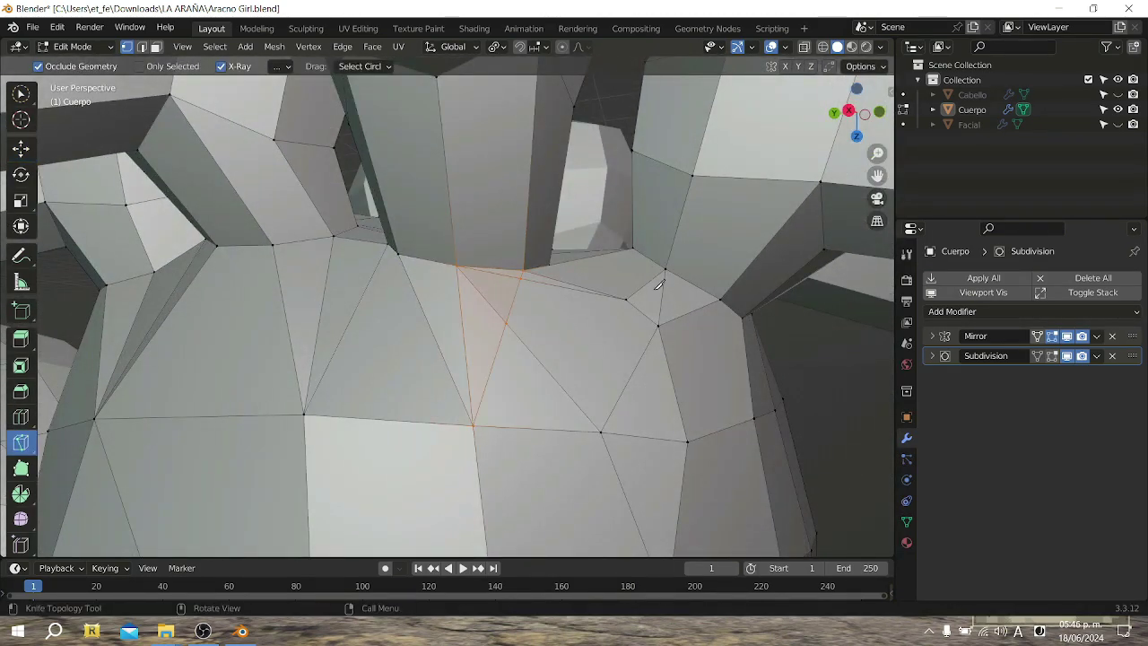
{"action": "mouse_move", "coordinate": [660, 285]}
{"action": "middle_mouse_down"}
{"action": "mouse_move", "coordinate": [538, 341]}
{"action": "mouse_move", "coordinate": [463, 338]}
{"action": "mouse_move", "coordinate": [474, 320]}
{"action": "middle_mouse_up"}
{"action": "left_click", "coordinate": [512, 333]}
Dissolve the unwanted edges under the torso and inspect the cleaned faces
{"action": "key", "text": "1"}
{"action": "key", "text": "x"}
{"action": "left_click", "coordinate": [499, 367]}
{"action": "middle_click_drag", "start_coordinate": [499, 368], "coordinate": [435, 236]}
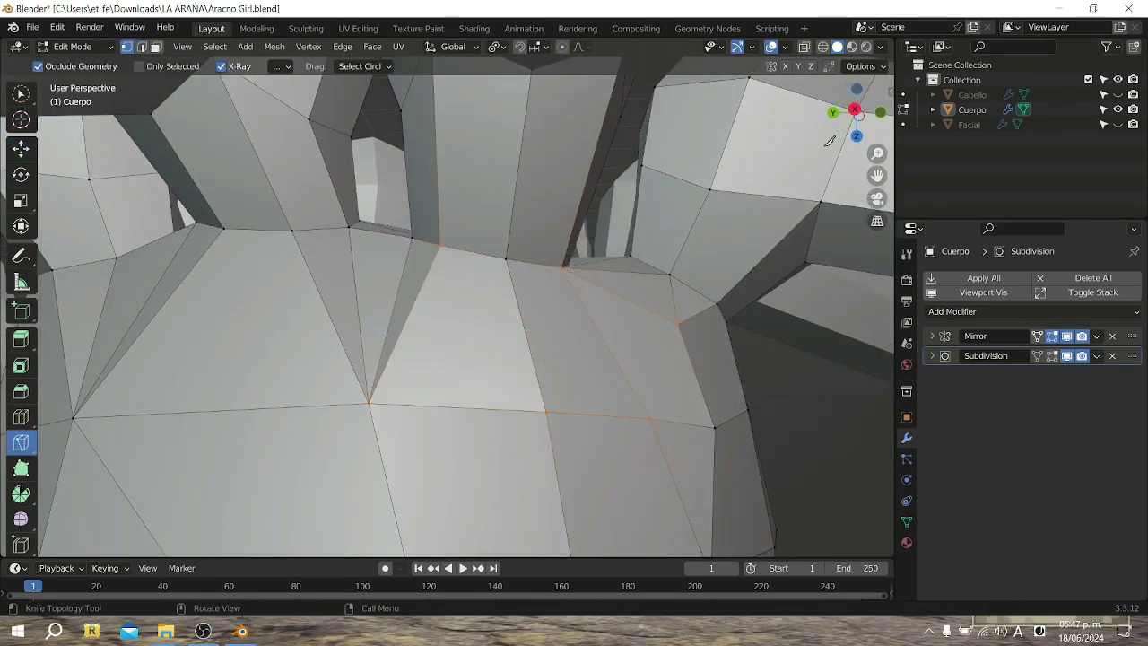
{"action": "mouse_move", "coordinate": [830, 141]}
{"action": "middle_mouse_down"}
{"action": "mouse_move", "coordinate": [485, 341]}
{"action": "mouse_move", "coordinate": [404, 269]}
{"action": "mouse_move", "coordinate": [467, 305]}
{"action": "mouse_move", "coordinate": [415, 290]}
{"action": "middle_mouse_up"}
{"action": "left_click", "coordinate": [20, 443]}
{"action": "middle_click_drag", "start_coordinate": [485, 401], "coordinate": [403, 309]}
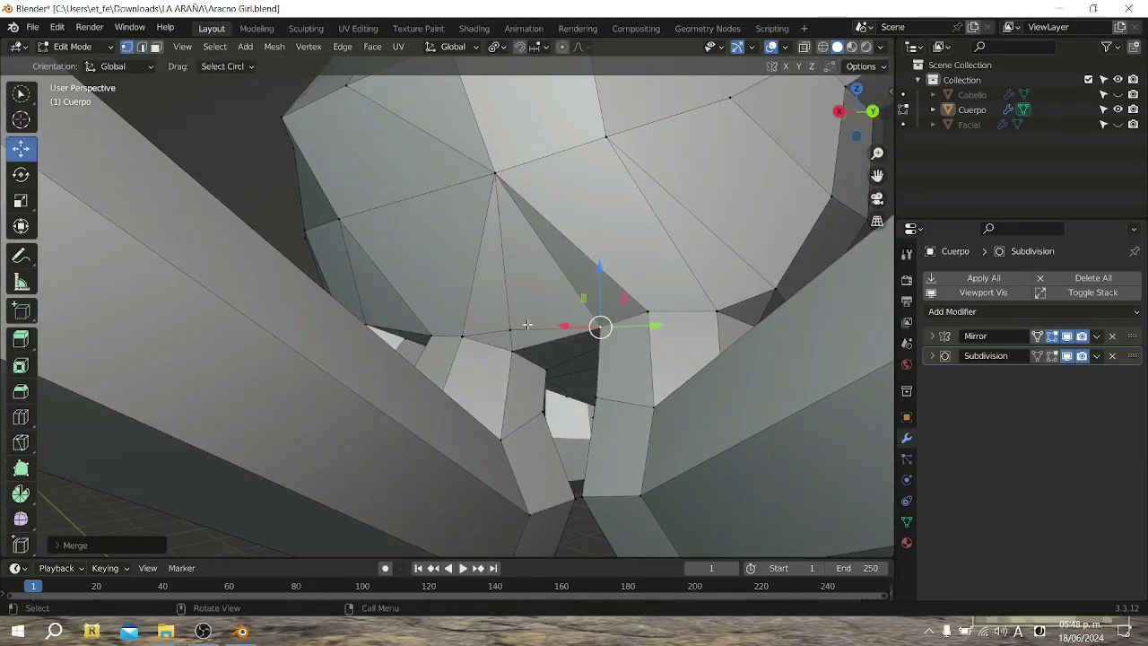
{"action": "middle_click_drag", "start_coordinate": [527, 325], "coordinate": [694, 136]}
Select the top vertex of the spider body and lower it about 0.09 m
{"action": "key", "text": "k"}
{"action": "key", "text": "Return"}
{"action": "middle_click_drag", "start_coordinate": [655, 279], "coordinate": [610, 207]}
{"action": "middle_click_drag", "start_coordinate": [610, 296], "coordinate": [593, 133], "text": "shift"}
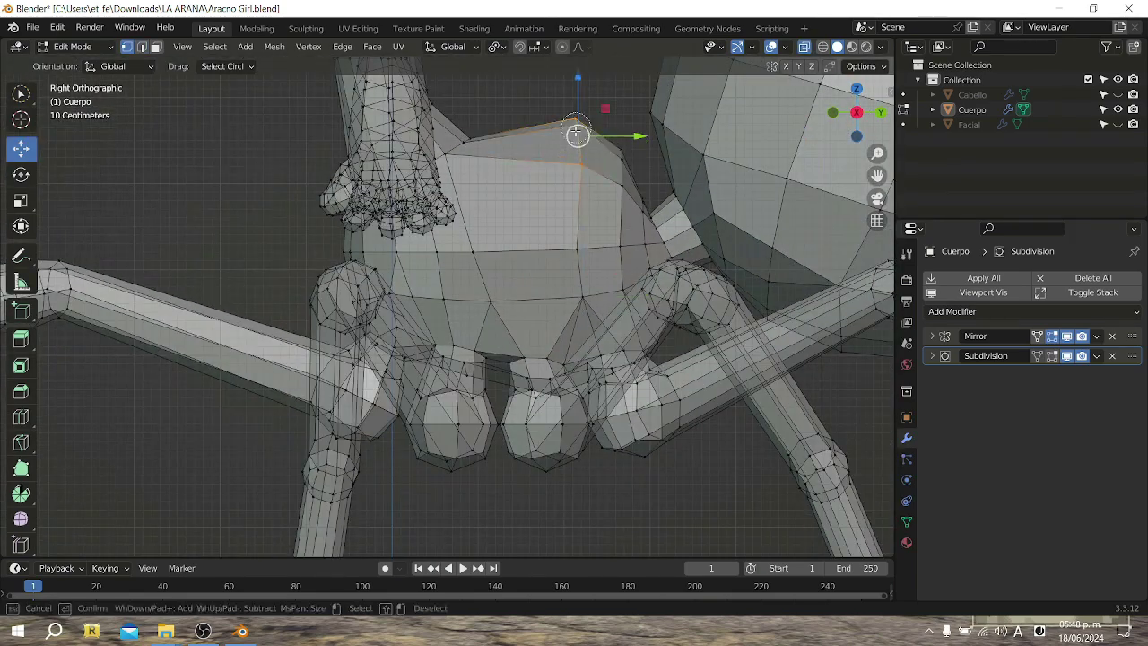
{"action": "left_click_drag", "start_coordinate": [594, 133], "coordinate": [579, 288]}
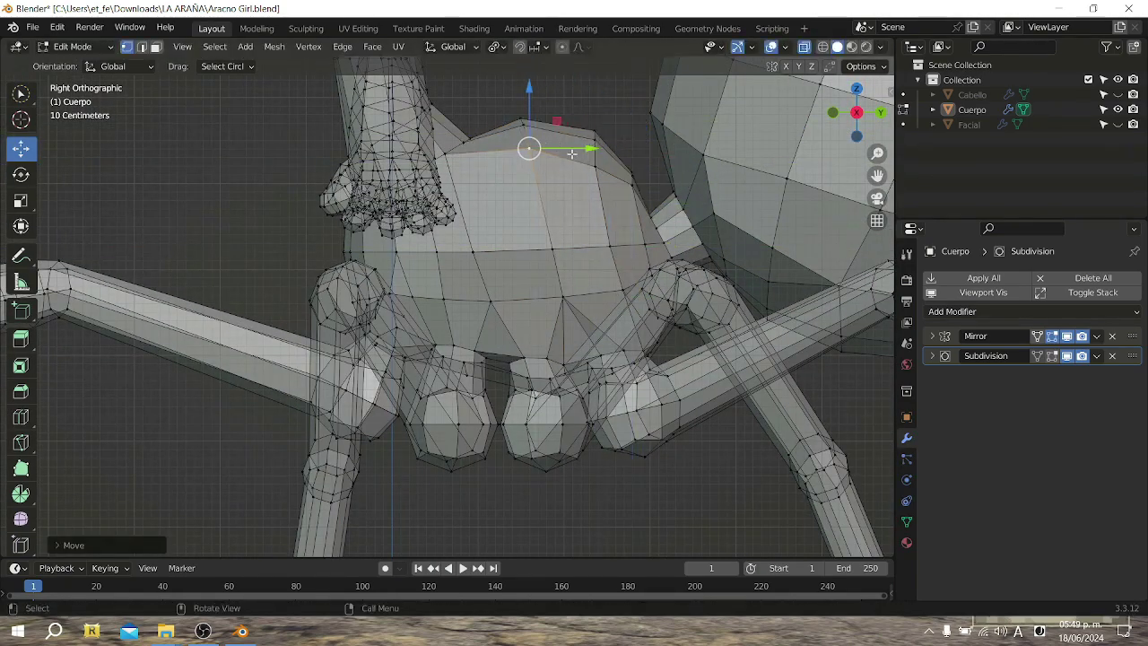
{"action": "scroll", "coordinate": [572, 155], "scroll_direction": "up", "scroll_amount": 5}
{"action": "scroll", "coordinate": [460, 243], "scroll_direction": "down", "scroll_amount": 3}
{"action": "middle_click_drag", "start_coordinate": [459, 243], "coordinate": [603, 252], "text": "shift"}
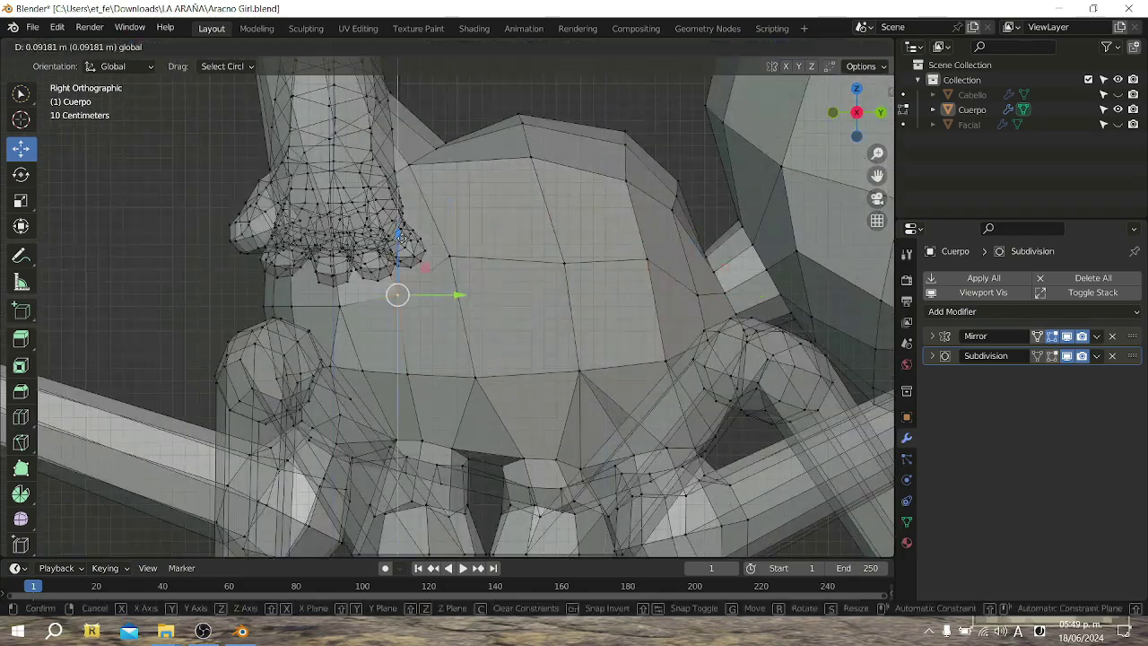
{"action": "left_click", "coordinate": [401, 237]}
View the smooth model in Object Mode, then unhide the Cabello hair and edit it
{"action": "scroll", "coordinate": [540, 244], "scroll_direction": "down", "scroll_amount": 3}
{"action": "scroll", "coordinate": [476, 149], "scroll_direction": "down", "scroll_amount": 2}
{"action": "mouse_move", "coordinate": [476, 150]}
{"action": "middle_mouse_down"}
{"action": "mouse_move", "coordinate": [502, 233]}
{"action": "mouse_move", "coordinate": [538, 269]}
{"action": "middle_mouse_up"}
{"action": "scroll", "coordinate": [503, 233], "scroll_direction": "up", "scroll_amount": 4}
{"action": "scroll", "coordinate": [449, 306], "scroll_direction": "down", "scroll_amount": 3}
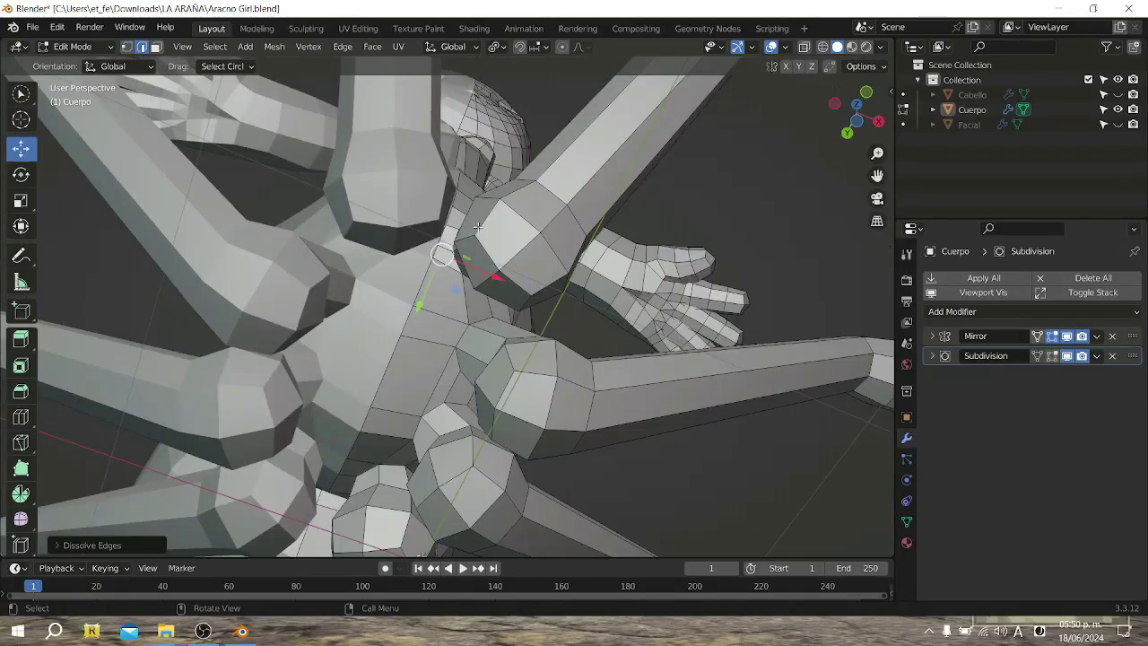
{"action": "key", "text": "Tab"}
{"action": "scroll", "coordinate": [449, 305], "scroll_direction": "down", "scroll_amount": 3}
{"action": "mouse_move", "coordinate": [448, 305]}
{"action": "middle_mouse_down"}
{"action": "mouse_move", "coordinate": [448, 269]}
{"action": "mouse_move", "coordinate": [466, 287]}
{"action": "middle_mouse_up"}
{"action": "key", "text": "alt+h"}
{"action": "key", "text": "Tab"}
Dissolve the extra edges in the Cabello hair mesh
{"action": "scroll", "coordinate": [358, 406], "scroll_direction": "up", "scroll_amount": 6}
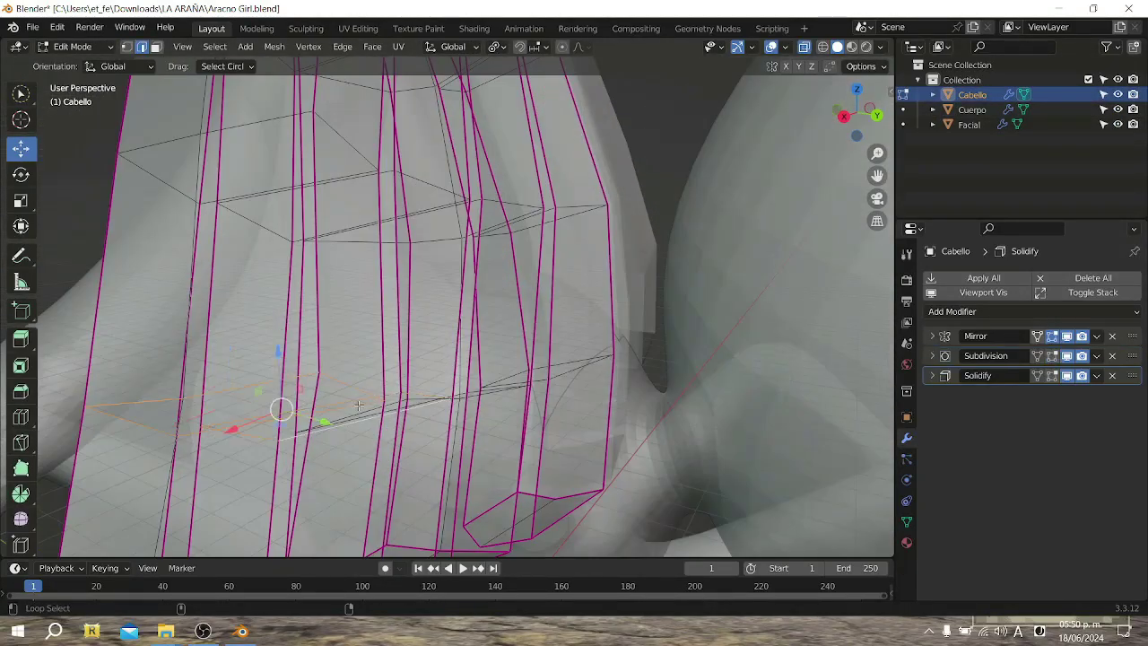
{"action": "left_click", "coordinate": [588, 337]}
{"action": "key", "text": "KP_3"}
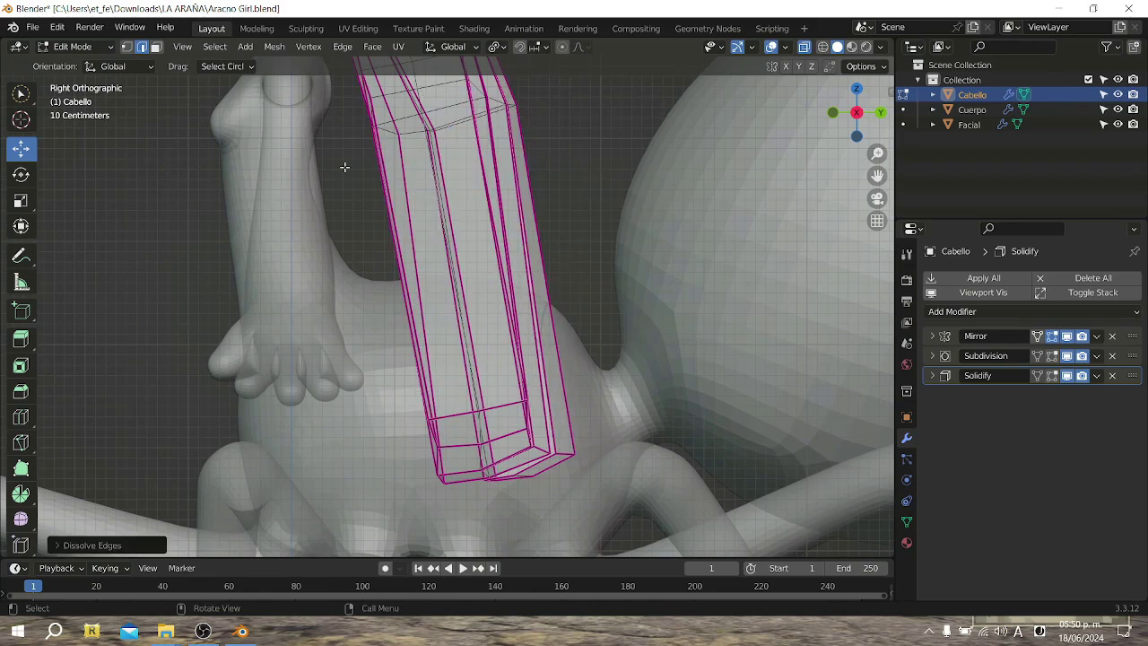
{"action": "key", "text": "KP_1"}
Move a hair strand into place, scale it to 0.9319, and return to Object Mode
{"action": "key", "text": "g"}
{"action": "key", "text": "x"}
{"action": "left_click", "coordinate": [615, 269]}
{"action": "left_click", "coordinate": [22, 442]}
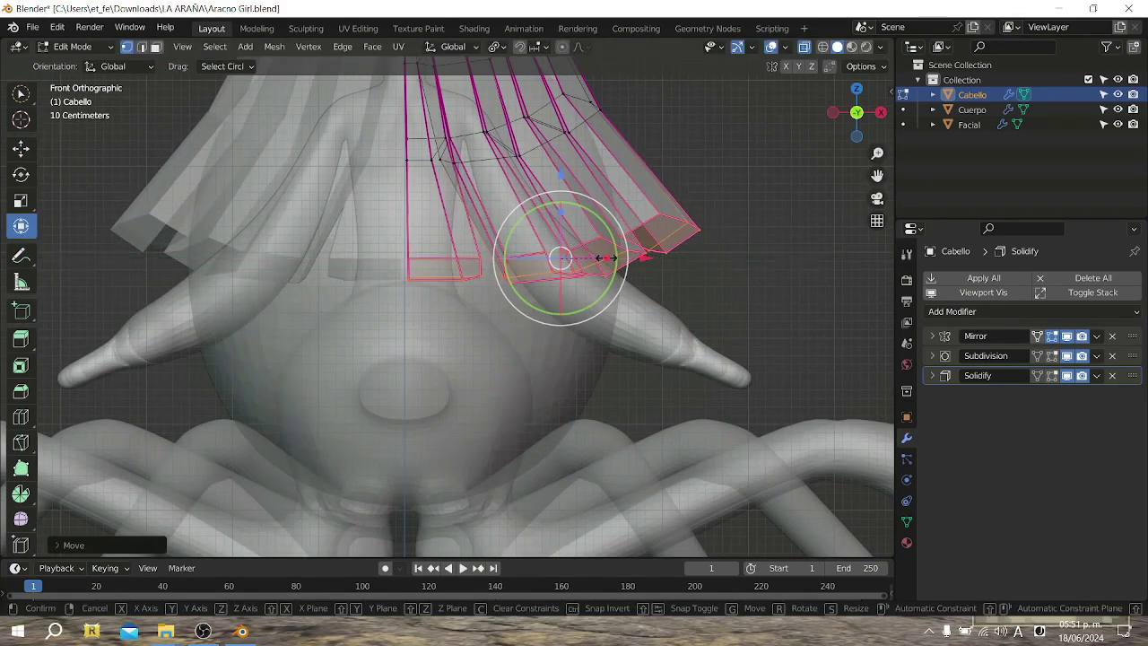
{"action": "left_click", "coordinate": [606, 259]}
{"action": "key", "text": "KP_3"}
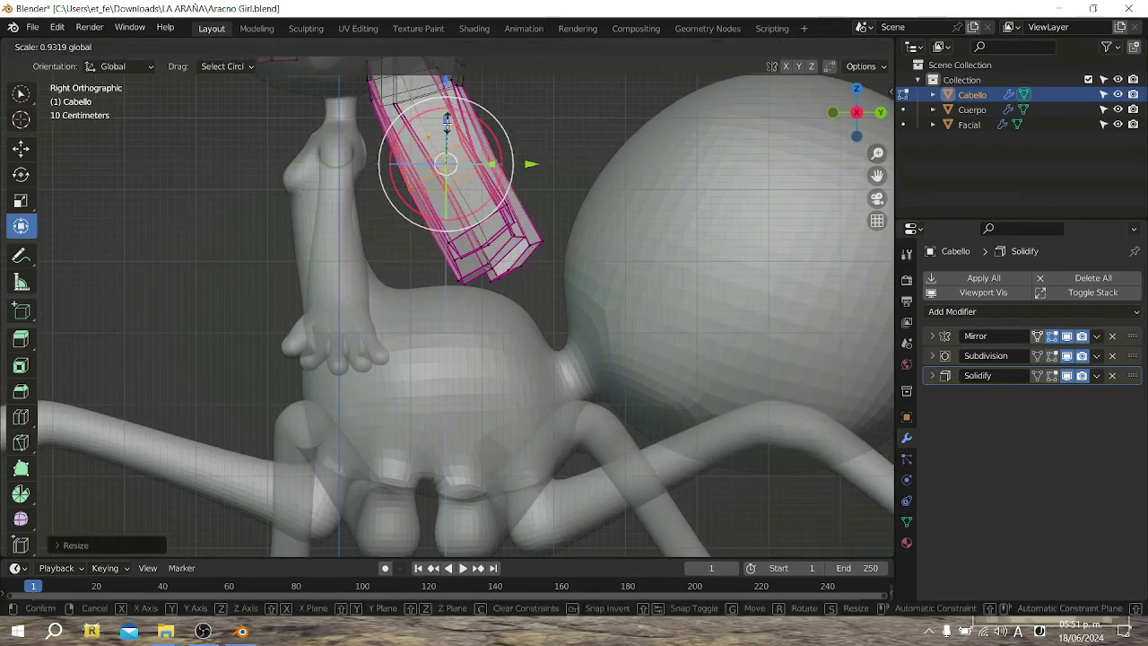
{"action": "left_click", "coordinate": [447, 124]}
{"action": "key", "text": "Tab"}
{"action": "key", "text": "KP_1"}
{"action": "left_click_drag", "start_coordinate": [858, 115], "coordinate": [858, 139]}
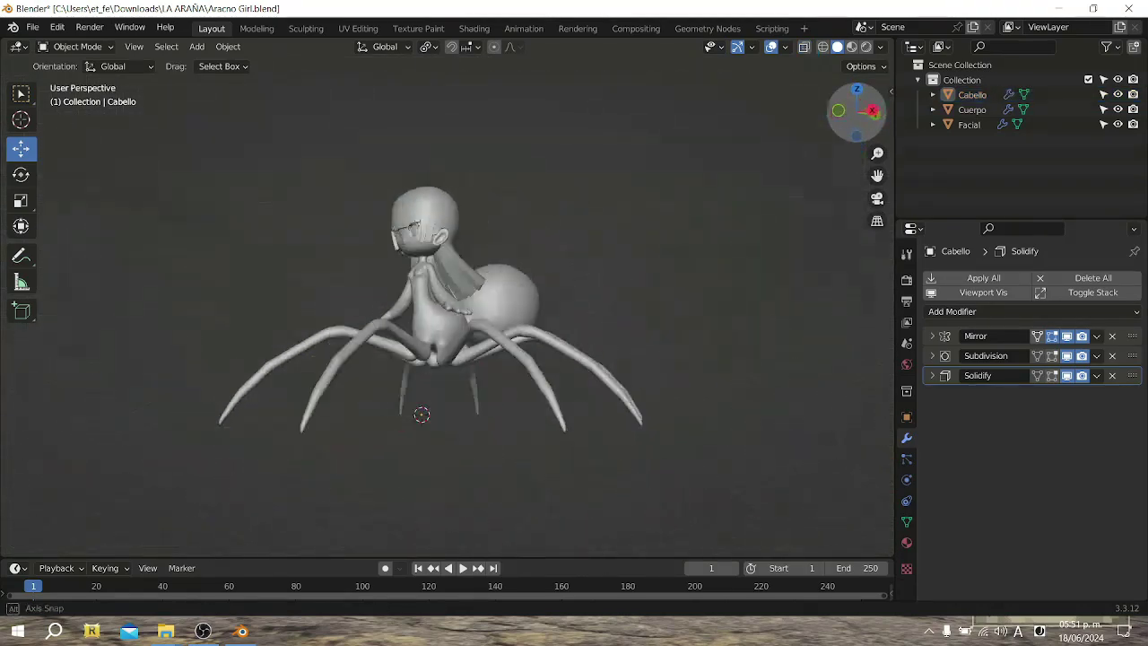
In Cuerpo Edit Mode, circle-select the vertices of all eight spider legs
{"action": "key", "text": "Tab"}
{"action": "key", "text": "KP_3"}
{"action": "key", "text": "c"}
{"action": "left_click_drag", "start_coordinate": [305, 377], "coordinate": [350, 303]}
{"action": "middle_click_drag", "start_coordinate": [351, 302], "coordinate": [667, 384]}
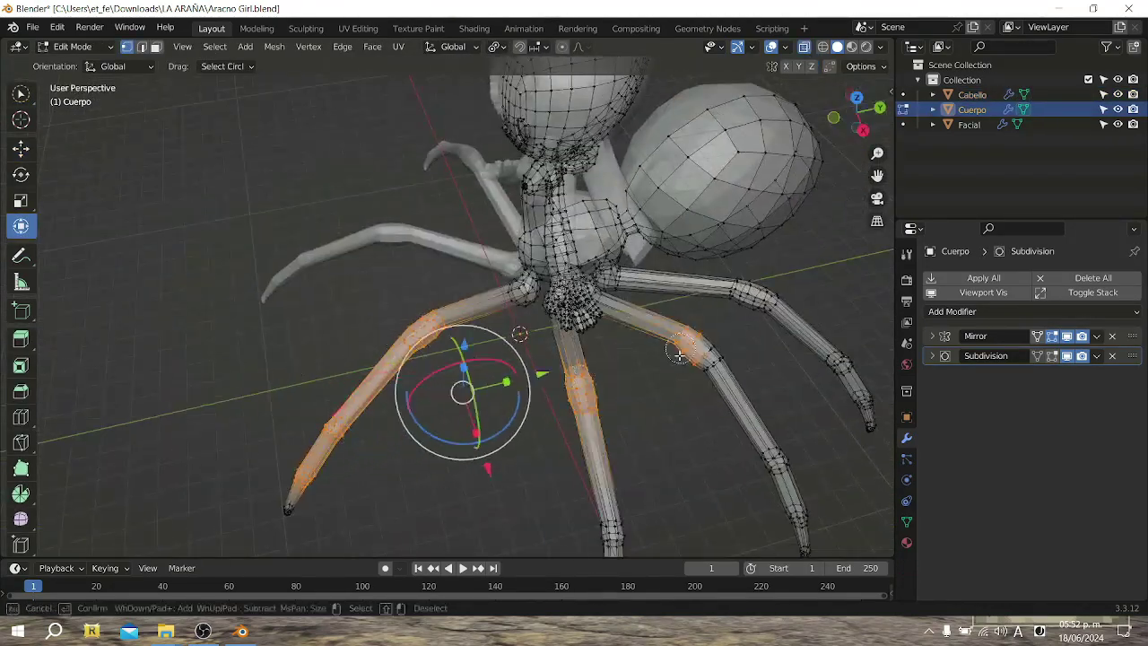
{"action": "left_click_drag", "start_coordinate": [667, 384], "coordinate": [781, 332]}
{"action": "middle_click_drag", "start_coordinate": [780, 332], "coordinate": [581, 489]}
Thin the selected legs along their normals, nudge a leg joint, and view the model from the front
{"action": "key", "text": "KP_1"}
{"action": "left_click_drag", "start_coordinate": [697, 392], "coordinate": [629, 389]}
{"action": "mouse_move", "coordinate": [628, 389]}
{"action": "middle_mouse_down"}
{"action": "mouse_move", "coordinate": [824, 162]}
{"action": "mouse_move", "coordinate": [774, 136]}
{"action": "middle_mouse_up"}
{"action": "key", "text": "KP_1"}
{"action": "key", "text": "shift+space"}
{"action": "key", "text": "g"}
{"action": "key", "text": "KP_1"}
{"action": "key", "text": "KP_3"}
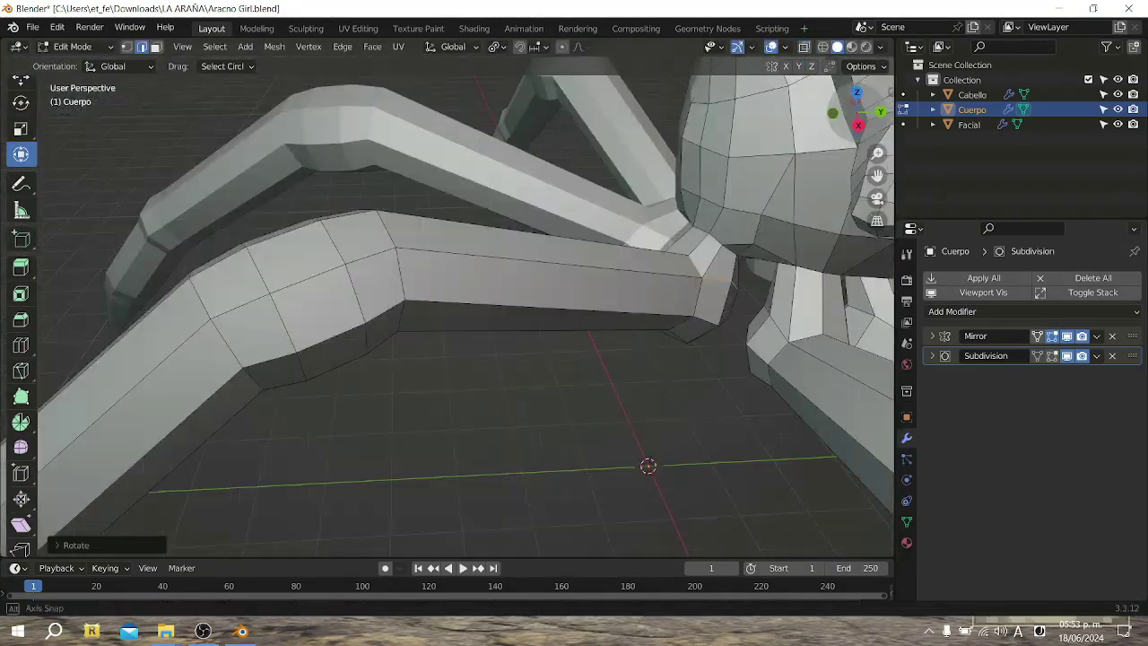
{"action": "key", "text": "Tab"}
{"action": "middle_click_drag", "start_coordinate": [628, 233], "coordinate": [682, 225]}
{"action": "key", "text": "KP_1"}
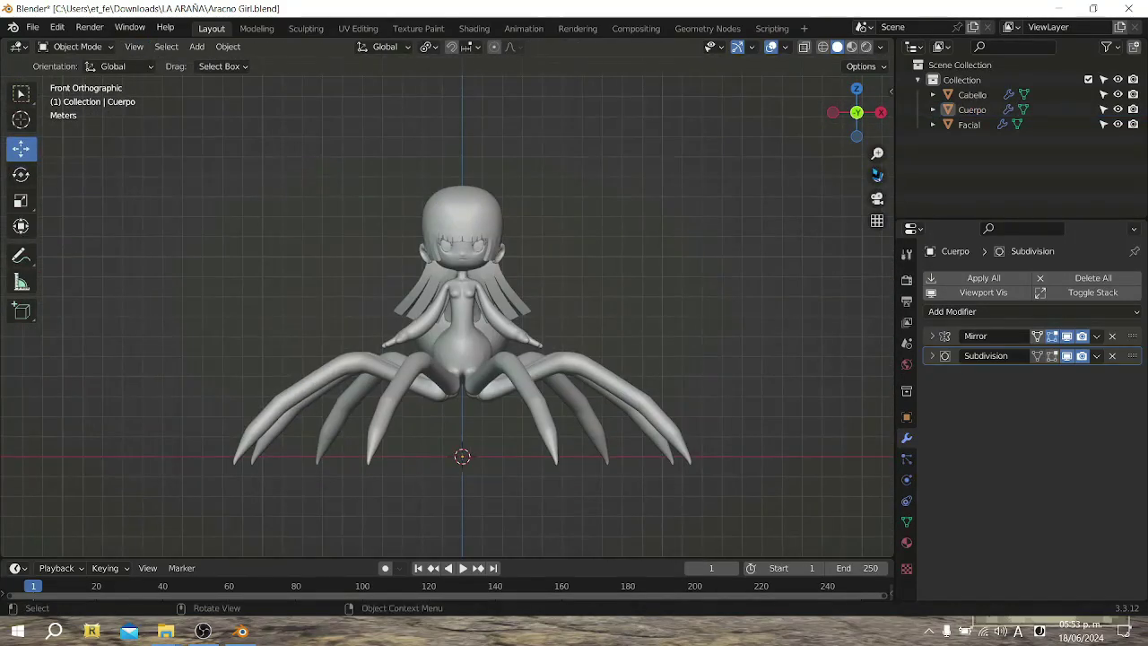
Set the viewport shading to MatCap with the rainbow normal-coloured matcap
{"action": "left_click", "coordinate": [881, 47]}
{"action": "left_click", "coordinate": [868, 153]}
{"action": "left_click", "coordinate": [875, 202]}
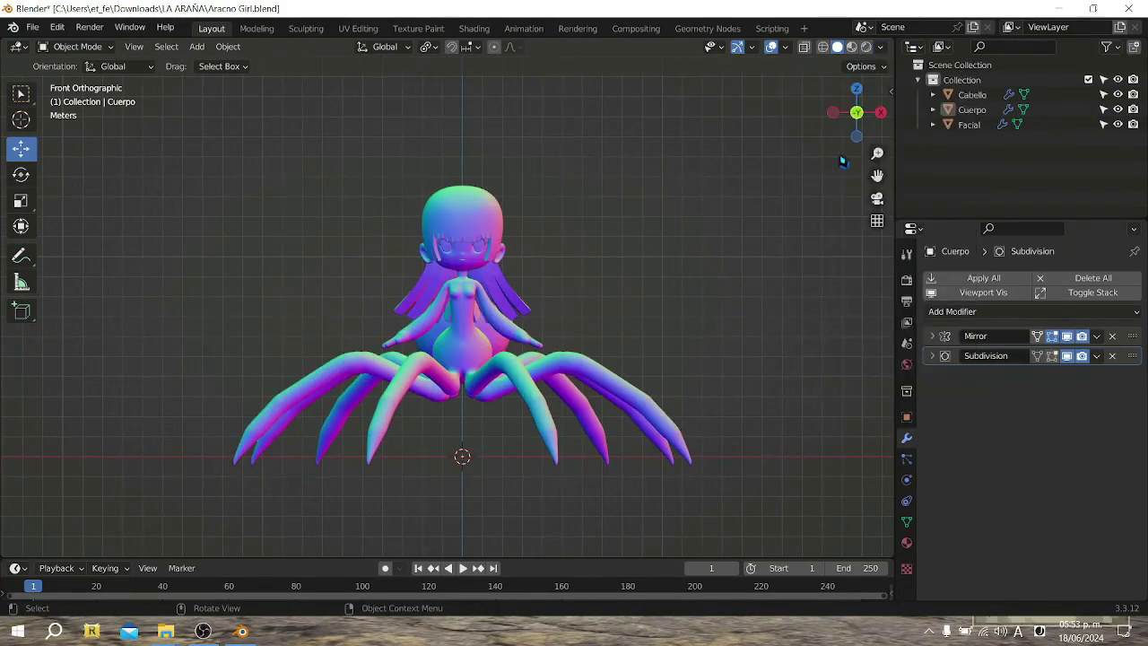
{"action": "middle_click_drag", "start_coordinate": [834, 171], "coordinate": [834, 189]}
{"action": "left_click_drag", "start_coordinate": [857, 112], "coordinate": [821, 113]}
Save the file as Aracno Girl.blend from the File menu
{"action": "scroll", "coordinate": [794, 252], "scroll_direction": "up", "scroll_amount": 1}
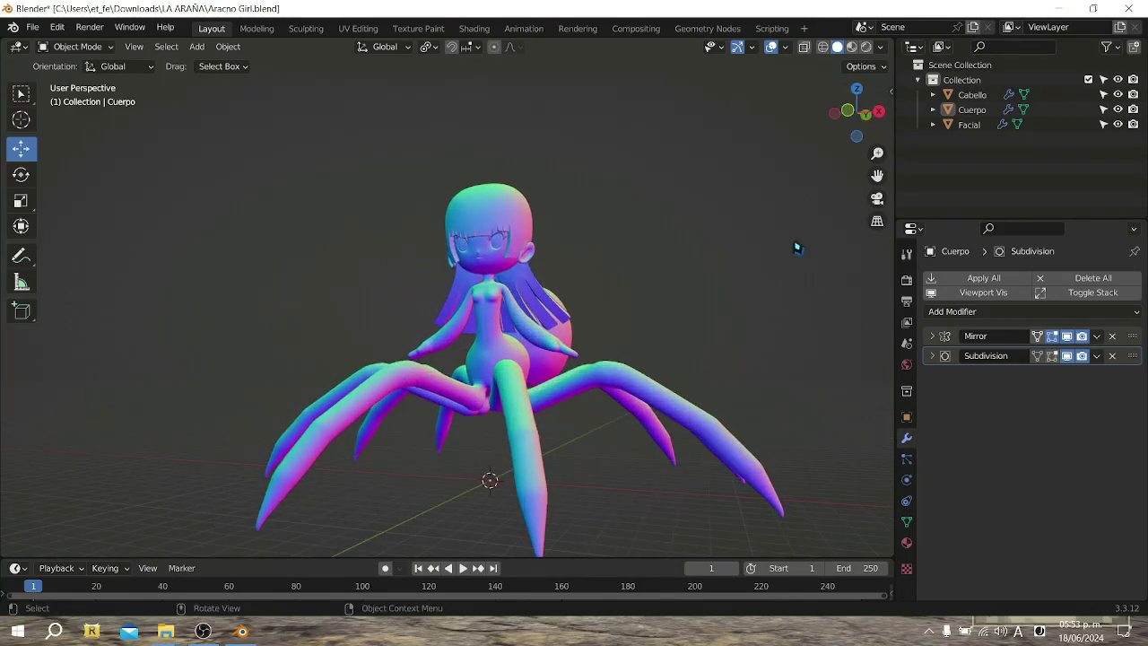
{"action": "scroll", "coordinate": [820, 274], "scroll_direction": "up", "scroll_amount": 1}
{"action": "left_click", "coordinate": [32, 26]}
{"action": "left_click", "coordinate": [41, 126]}
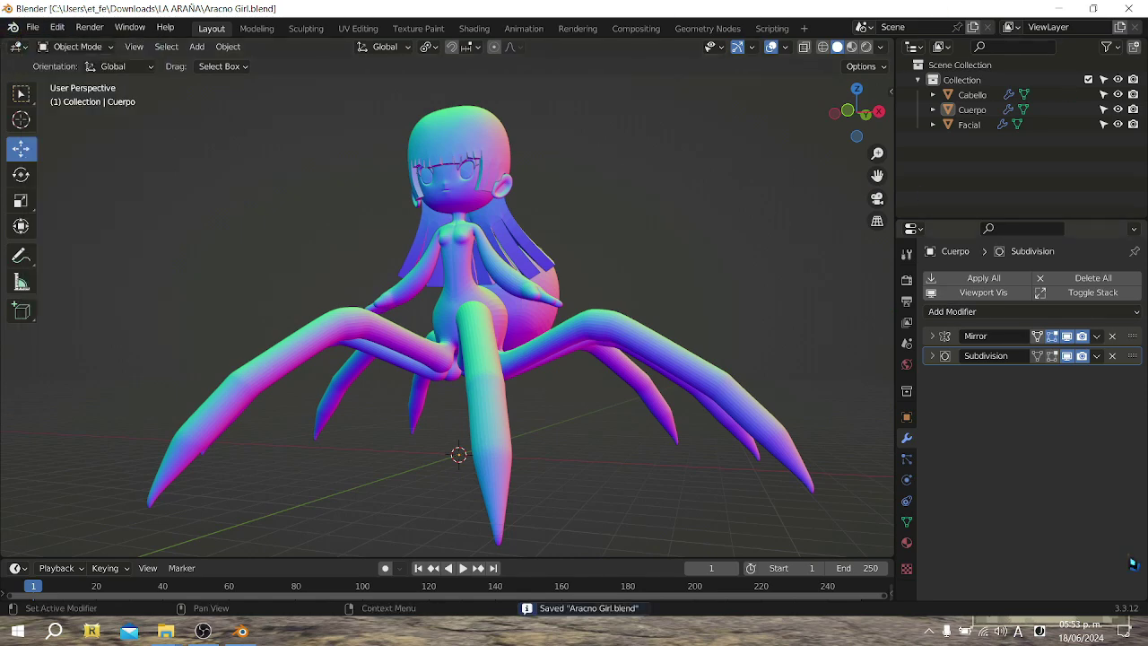